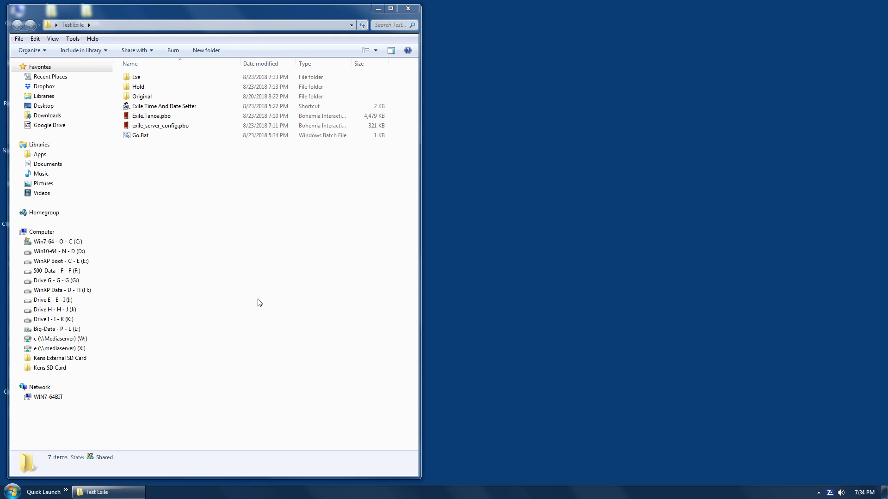
- Open the Exile Time And Date Setter from the Test Exile folder and view its available actions
double_click(178, 107)
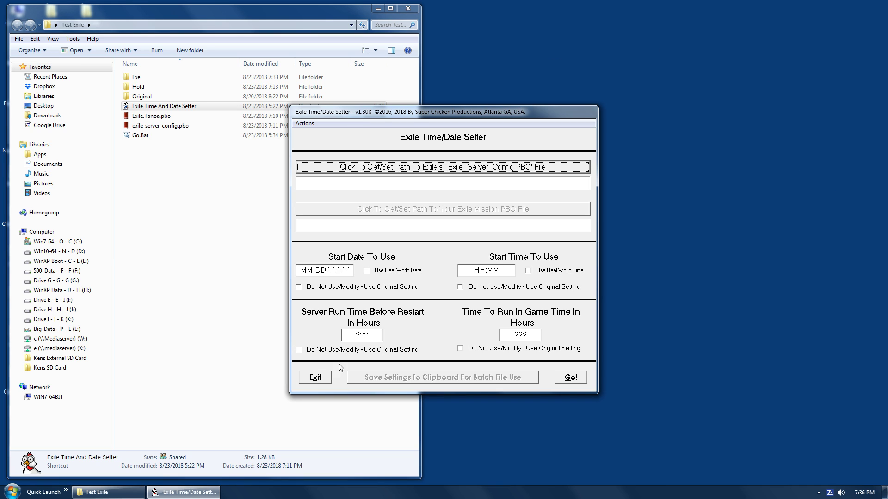
click(305, 124)
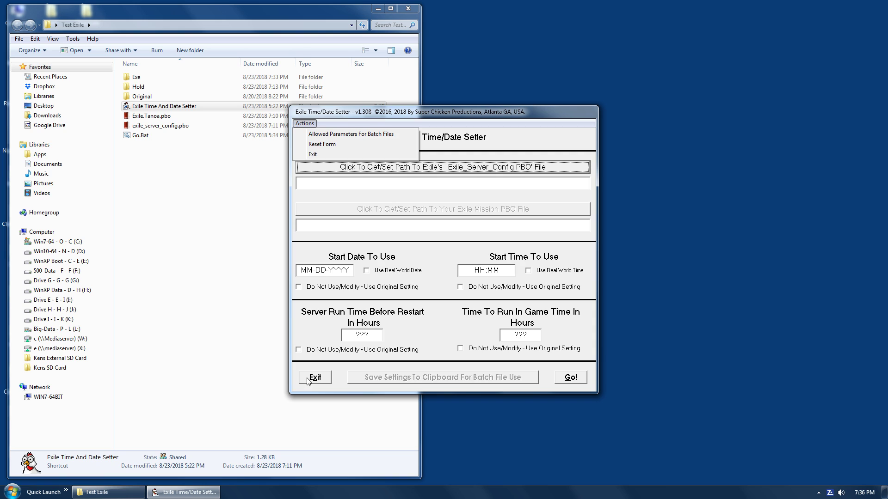
click(548, 109)
- Fill the start date, start time and both hour fields with placeholder text and reset the form
drag(315, 271, 331, 272)
text(asdasd)
click(491, 271)
text(sadas)
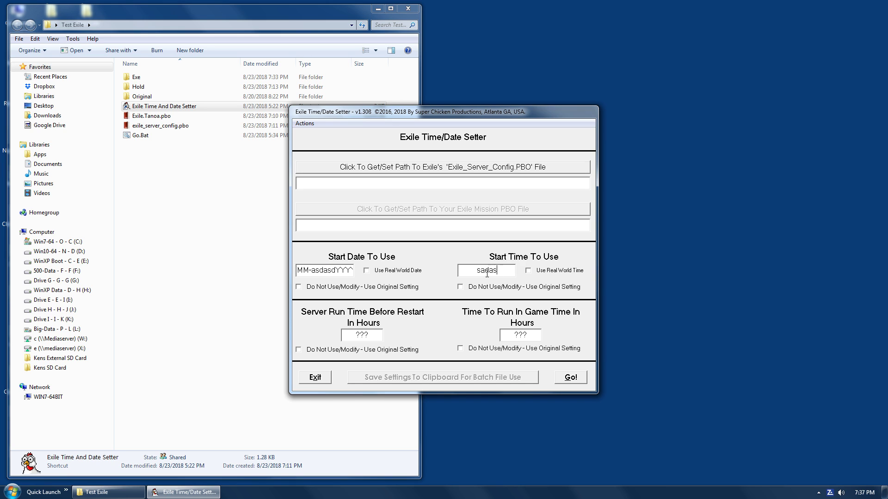
click(369, 335)
text(asdas)
click(522, 336)
text(asds)
click(305, 123)
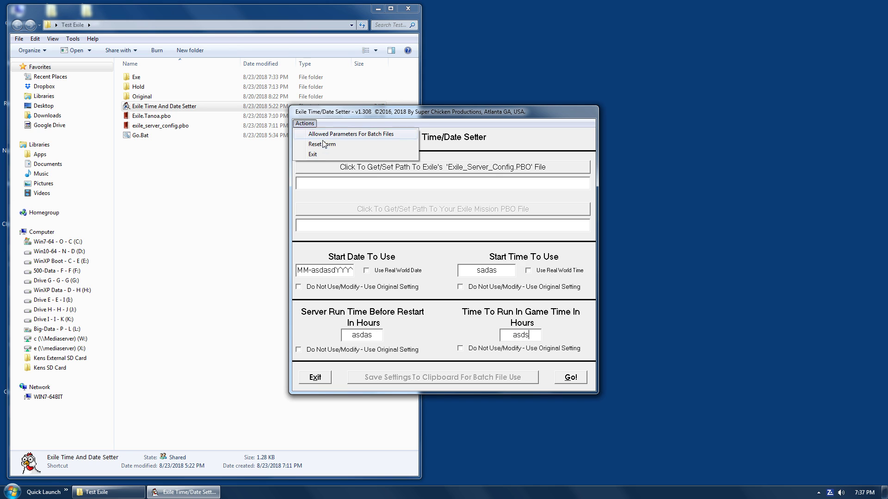
click(322, 144)
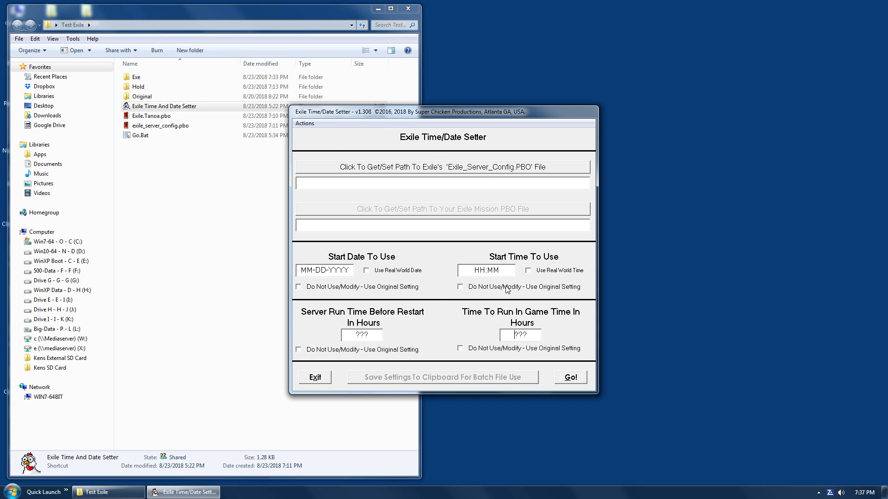
click(490, 269)
text(esrwqerwqr)
double_click(540, 260)
- Locate exile_server_config.pbo and Exile.Tanoa.pbo in the Test Exile folder
click(184, 159)
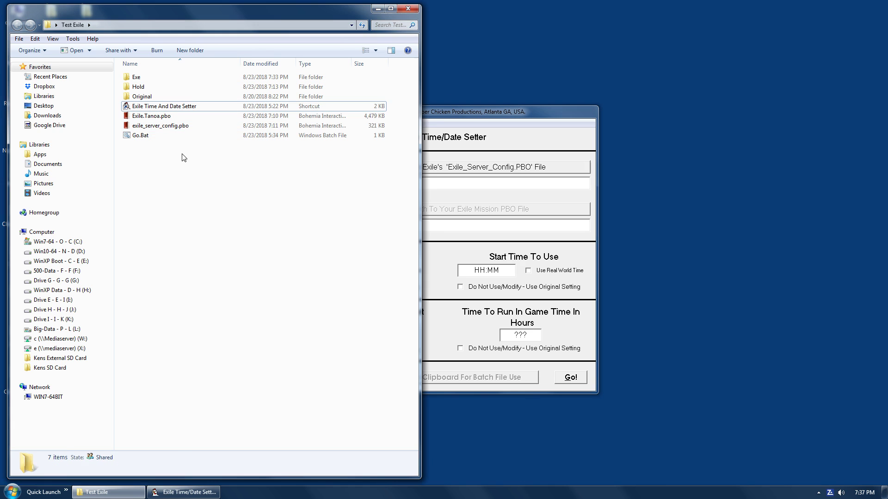
click(166, 126)
click(157, 117)
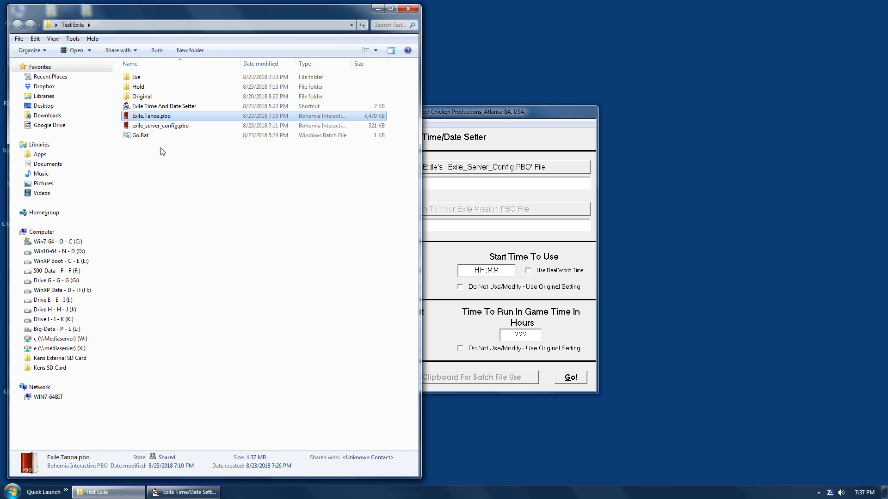
- Try to load Exile.Tanoa.pbo as the Exile server config file, read the verification output and close it
click(501, 109)
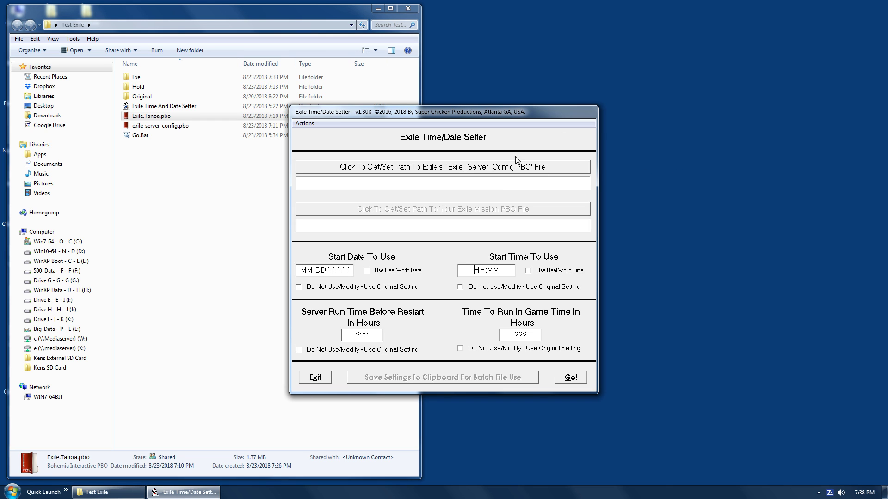
click(525, 170)
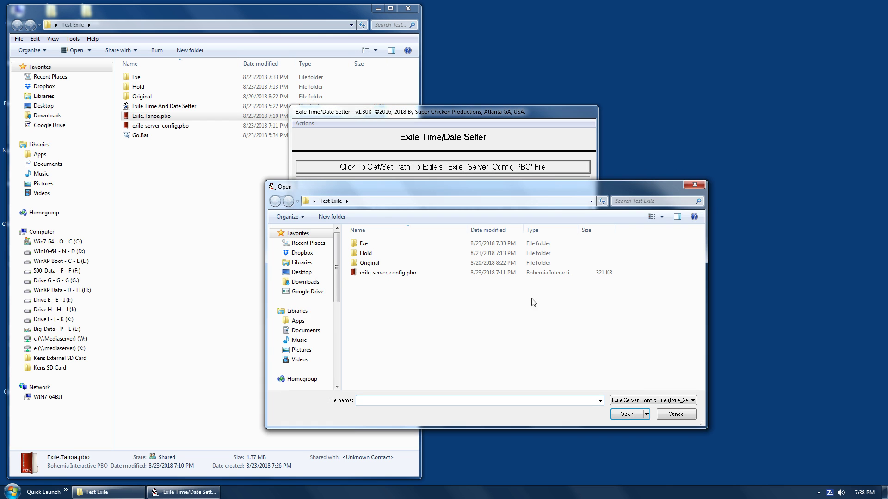
text(*.*)
key(Return)
click(380, 283)
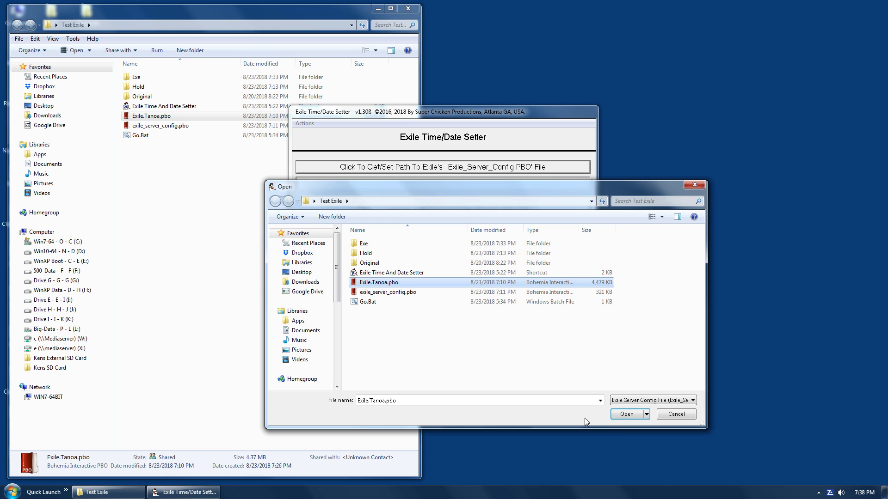
click(620, 418)
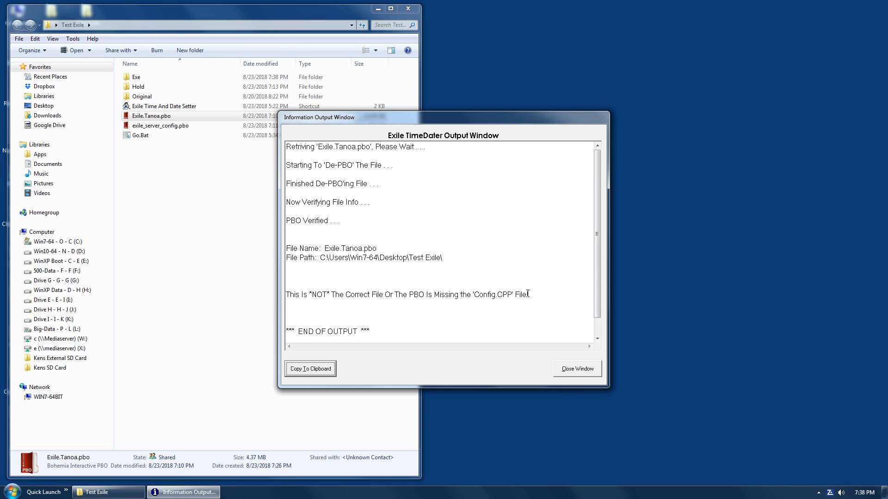
drag(538, 294, 279, 293)
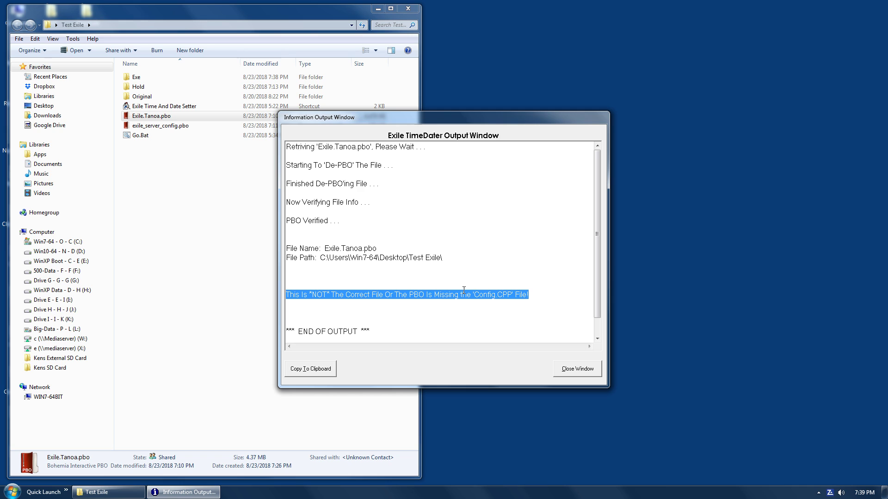
scroll(514, 209, down, 1)
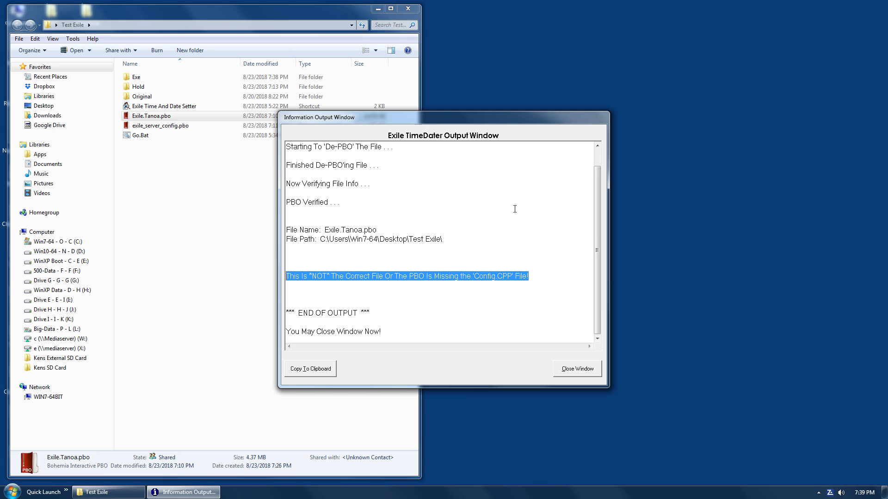
click(569, 373)
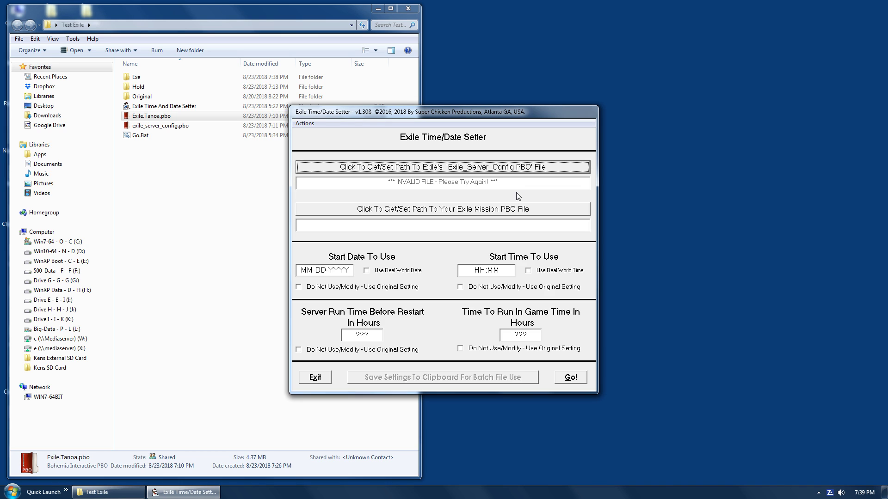
- Load exile_server_config.pbo from the Test Exile folder as the server config file and close the verification output
click(549, 167)
click(393, 273)
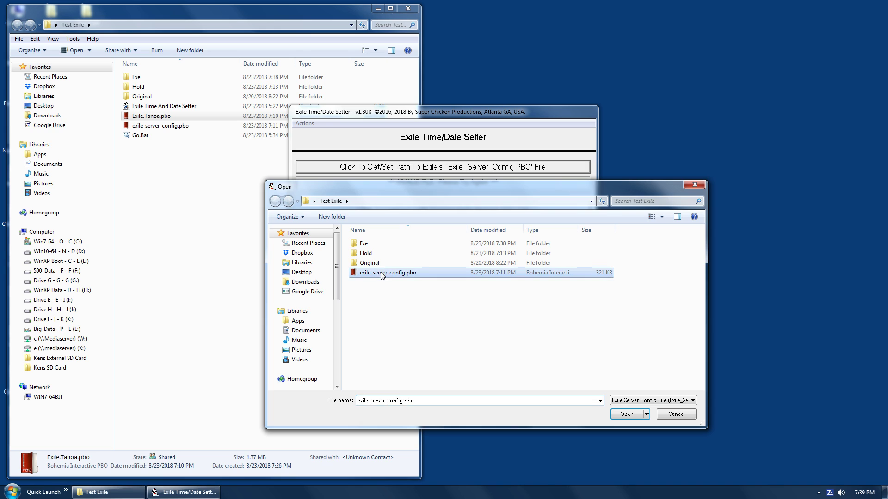
click(626, 415)
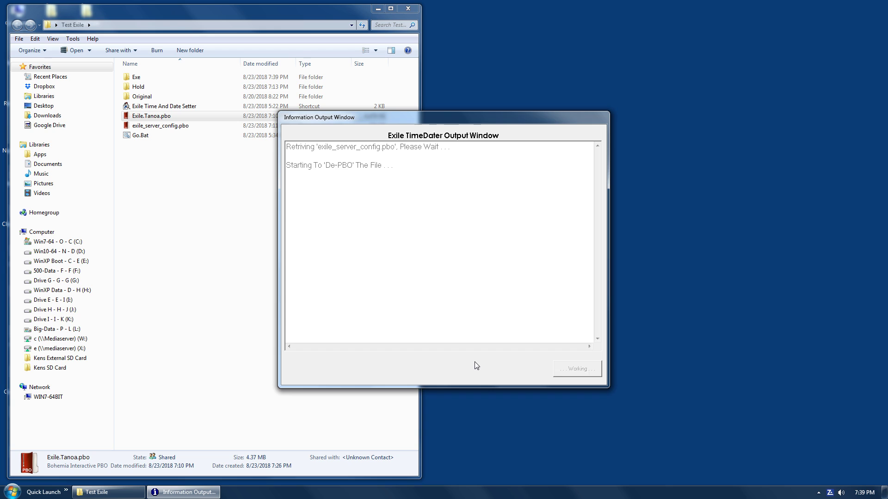
drag(417, 273, 286, 276)
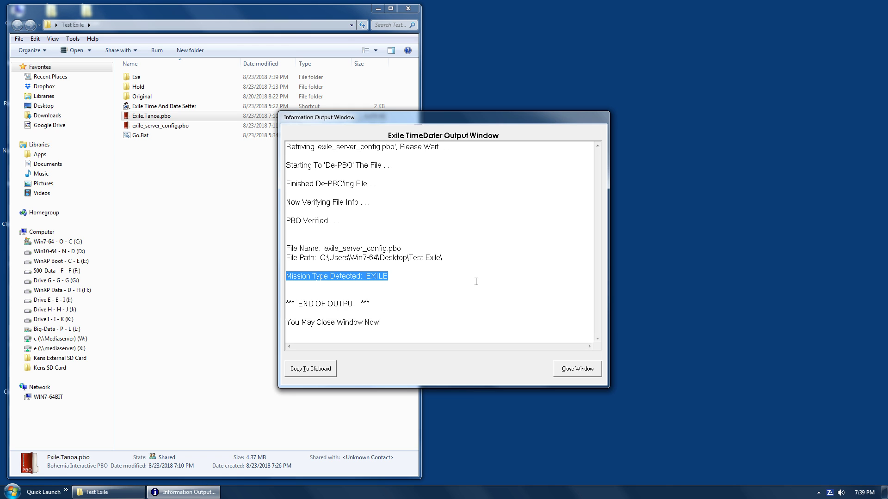
click(570, 372)
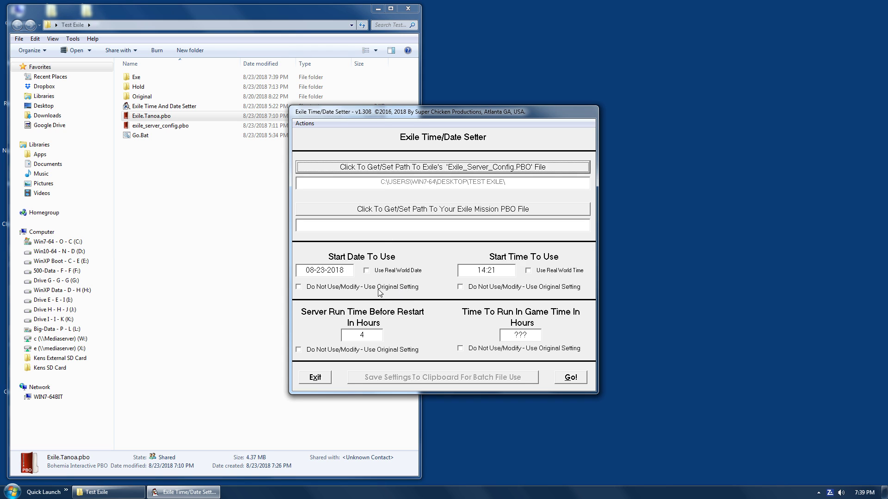
click(362, 335)
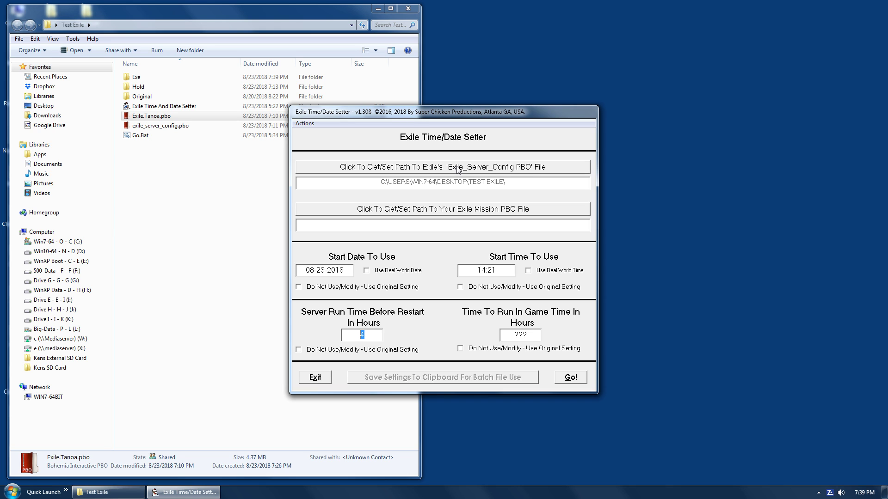
- Load Exile.Tanoa.pbo from the Test Exile folder as the Exile mission file and close the verification output
click(456, 208)
click(386, 273)
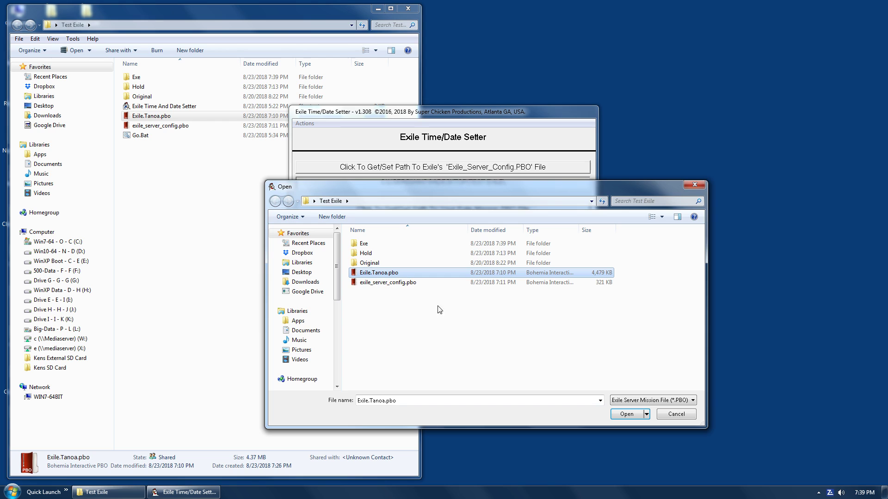
click(627, 415)
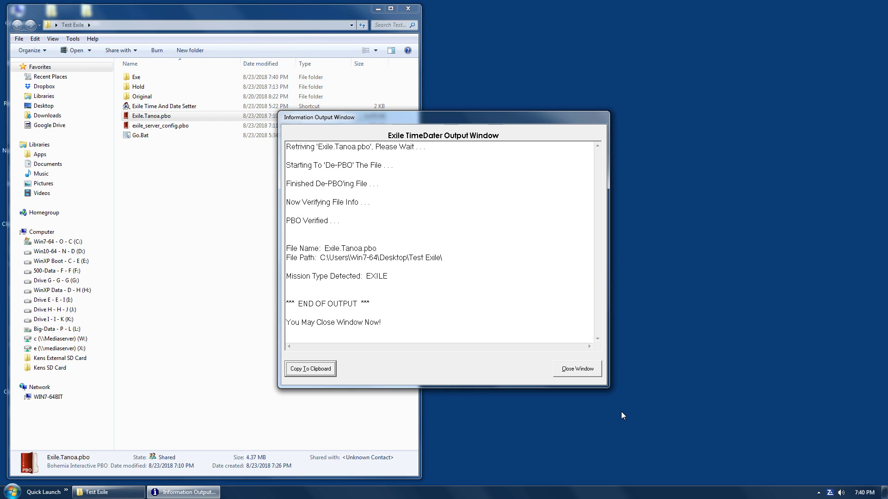
drag(388, 277, 286, 277)
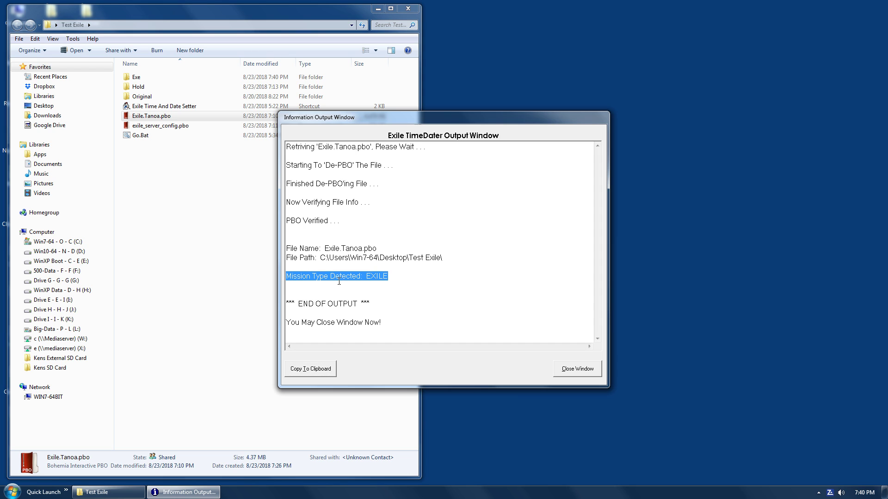
click(568, 373)
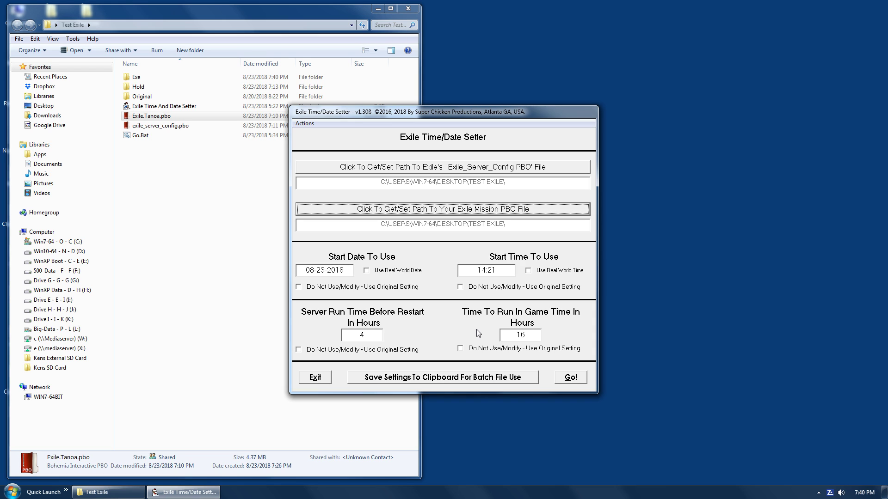
- Use the real world date and real world time for the start, and set the in-game run time to 28 hours
key(Tab)
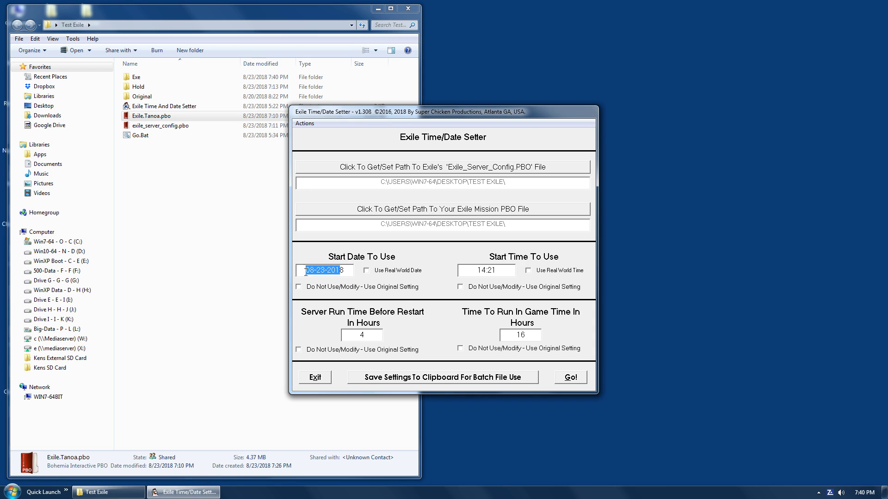
click(480, 270)
click(367, 272)
click(536, 274)
click(528, 334)
double_click(528, 335)
text(28)
- Extract Exile.Tanoa.pbo and exile_server_config.pbo with PBO Manager, each into a folder of its own name
click(228, 15)
right_click(159, 116)
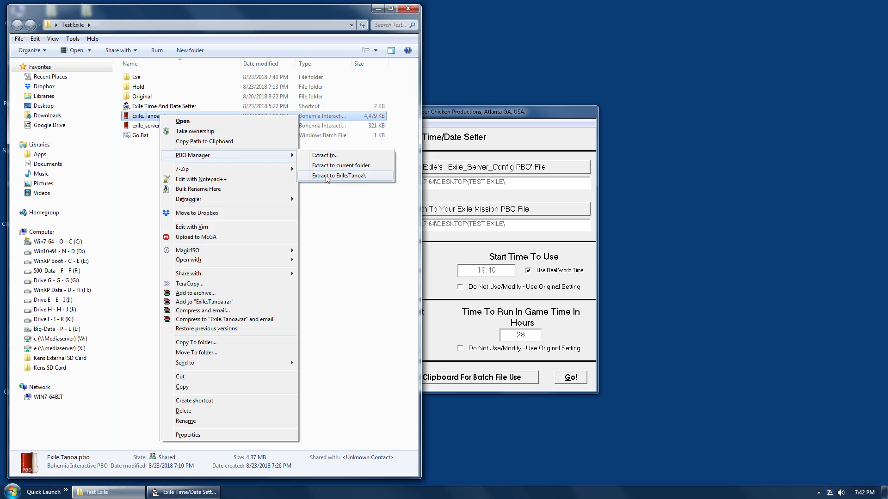
key(Escape)
right_click(155, 135)
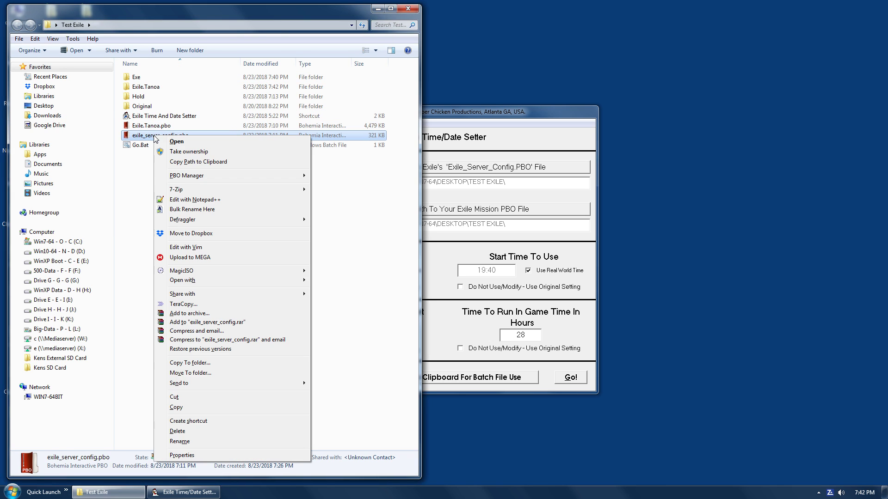
mouse_move(208, 178)
click(344, 198)
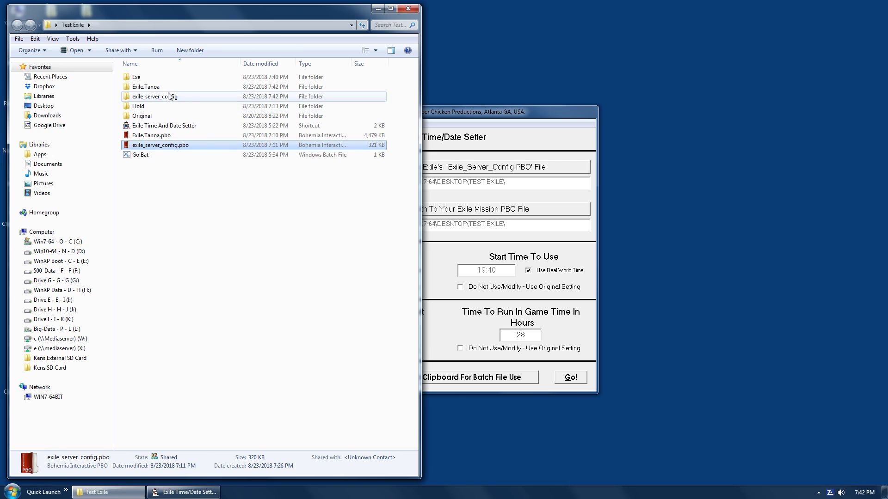
- Rename the two extracted folders as 1Exile.Tanoa and 1exile_server_config
click(158, 89)
click(158, 89)
click(159, 88)
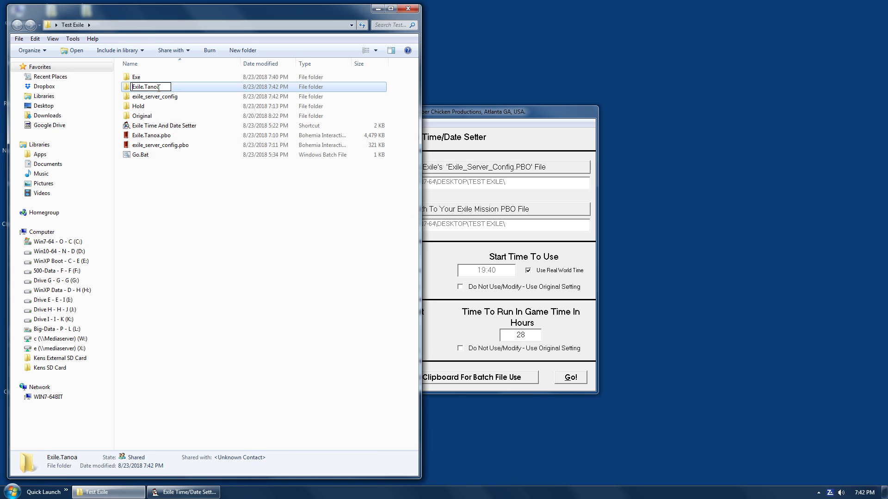
key(Home)
text(1)
key(Return)
key(Down)
key(Down)
key(F2)
text(1)
key(Return)
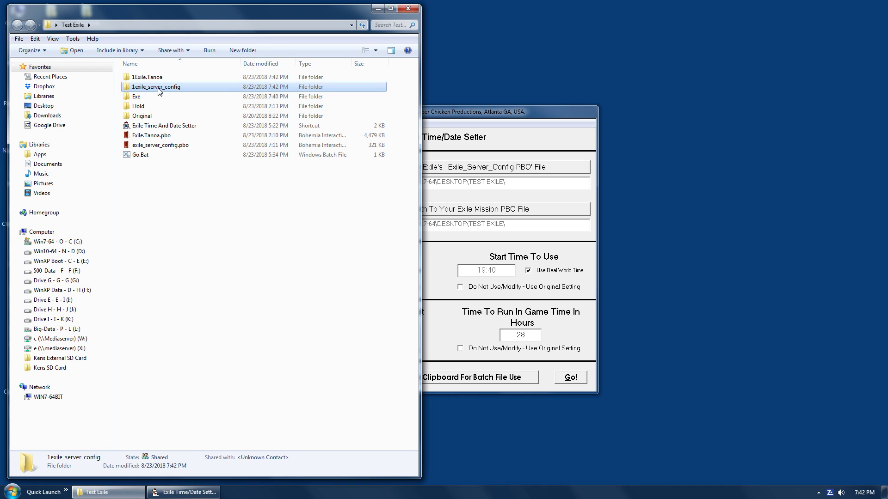
click(187, 232)
- Apply the time and date settings to both PBO files and dismiss the completion message
click(481, 117)
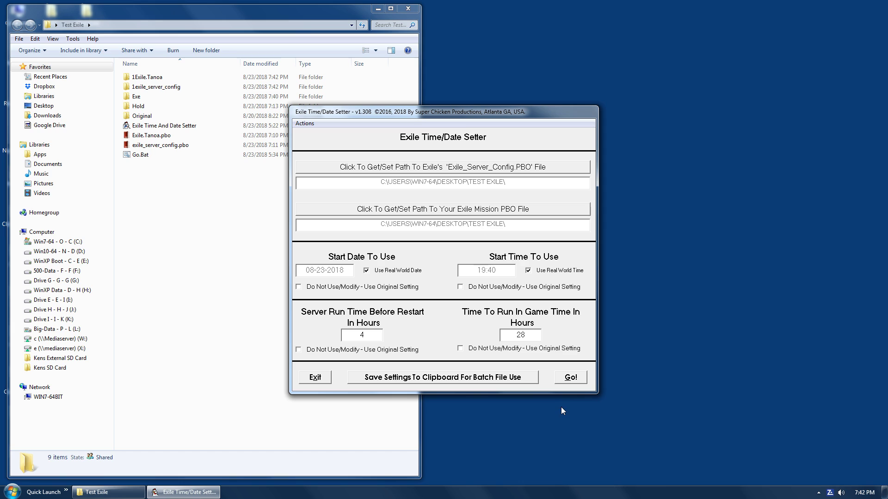
click(569, 378)
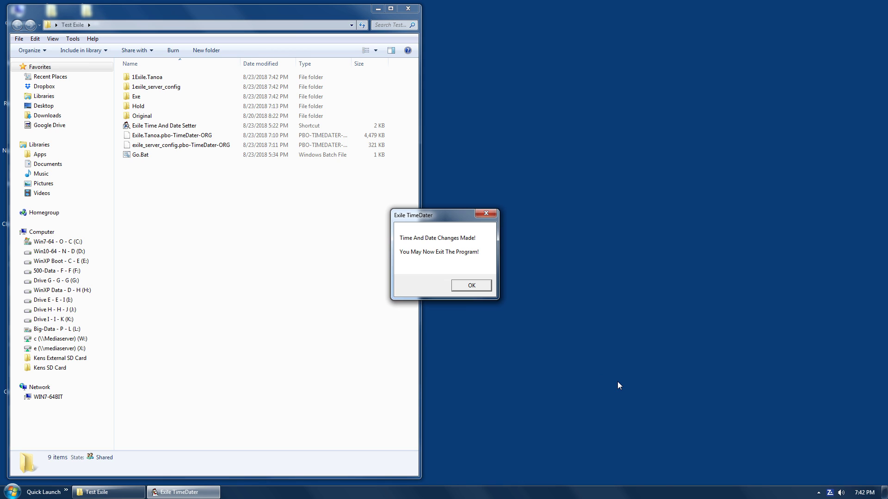
click(476, 286)
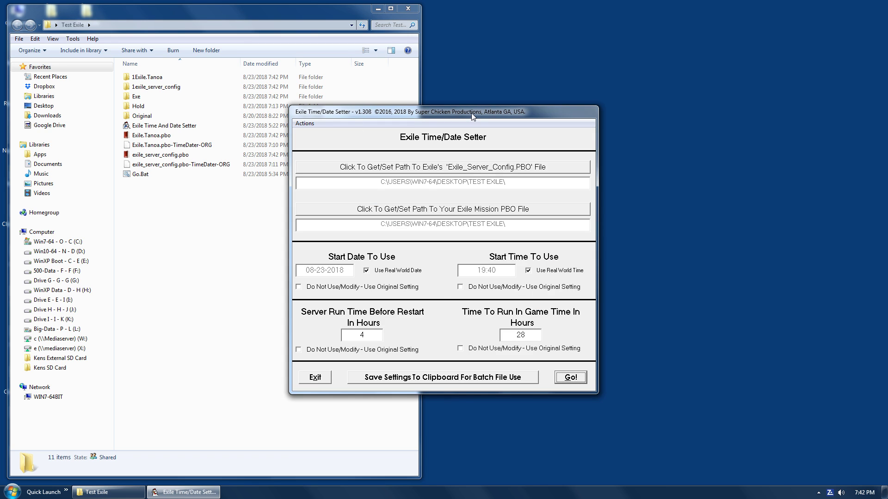
- Examine the TimeDater-ORG backup files in the Test Exile folder and their sizes against the new PBO files
click(279, 11)
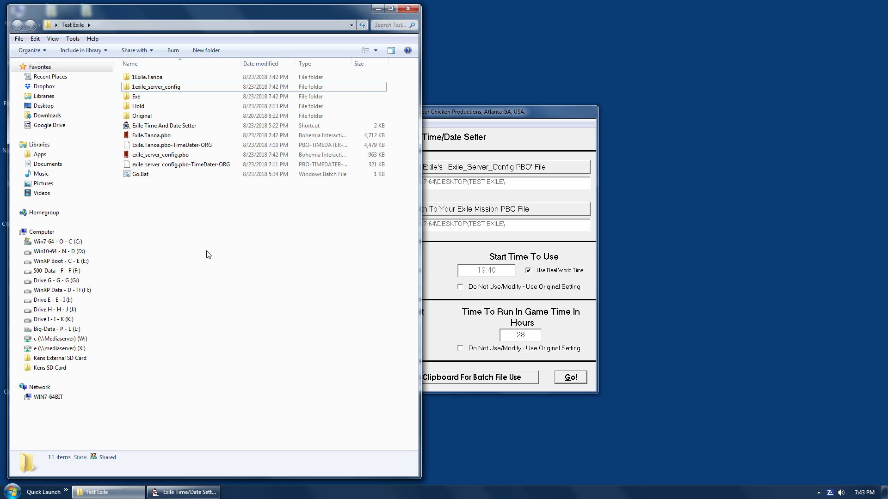
click(194, 146)
ctrl+click(201, 166)
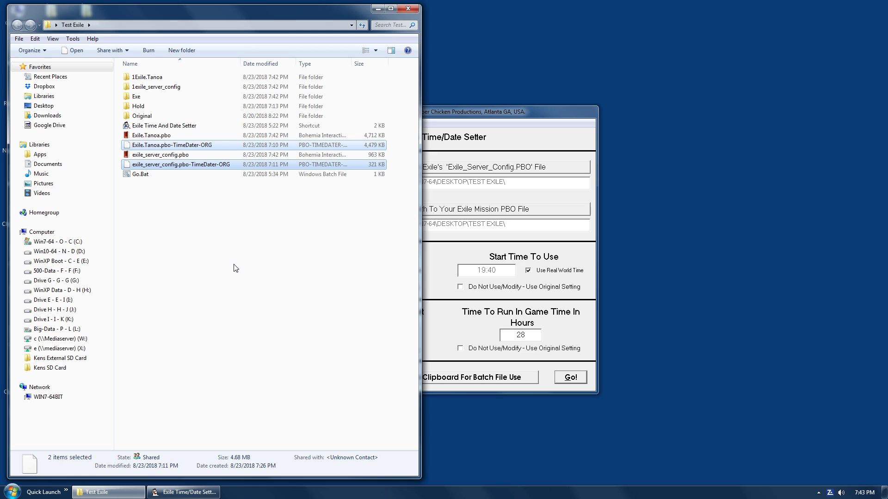
click(208, 165)
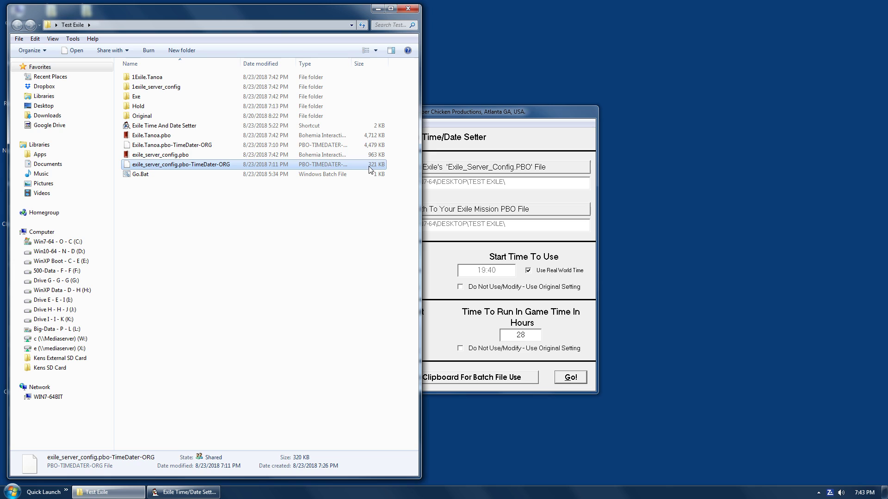
- Extract the modified Exile.Tanoa.pbo and exile_server_config.pbo with PBO Manager, each into a folder of its own name
click(160, 158)
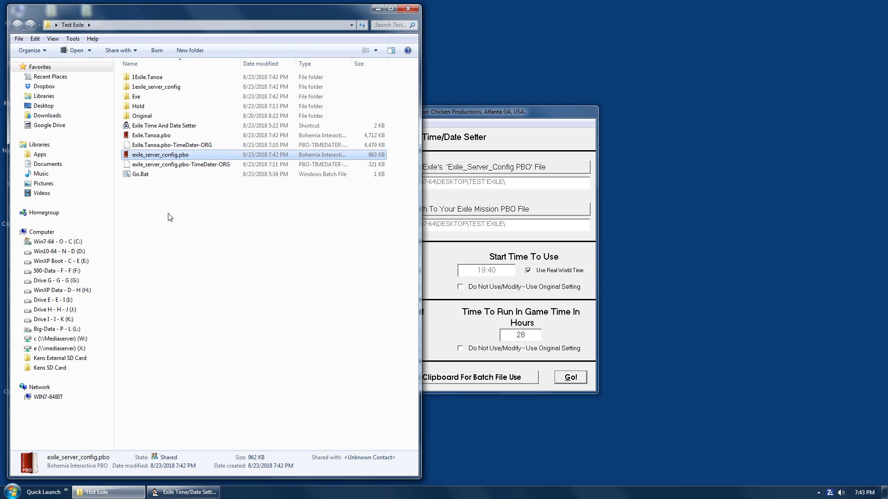
click(177, 234)
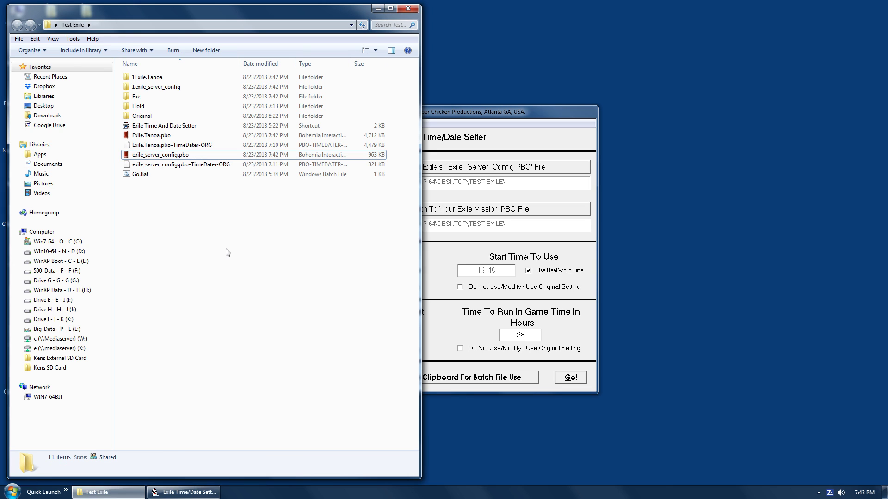
right_click(152, 137)
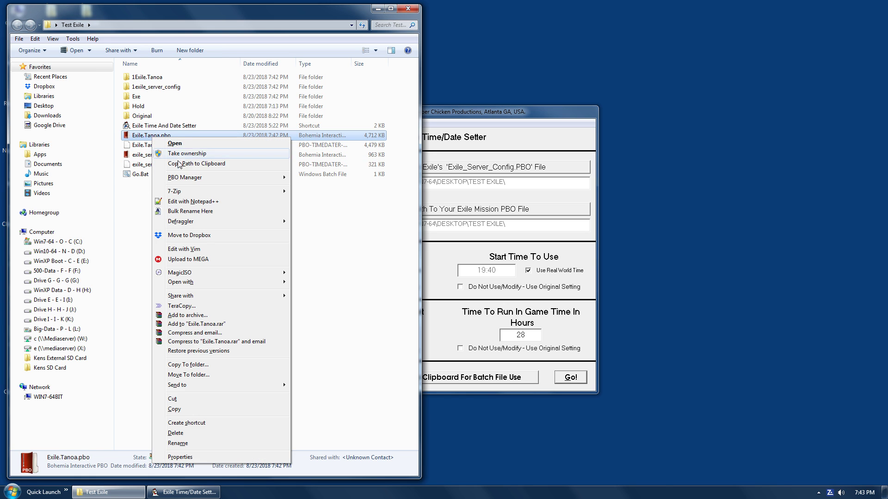
click(317, 196)
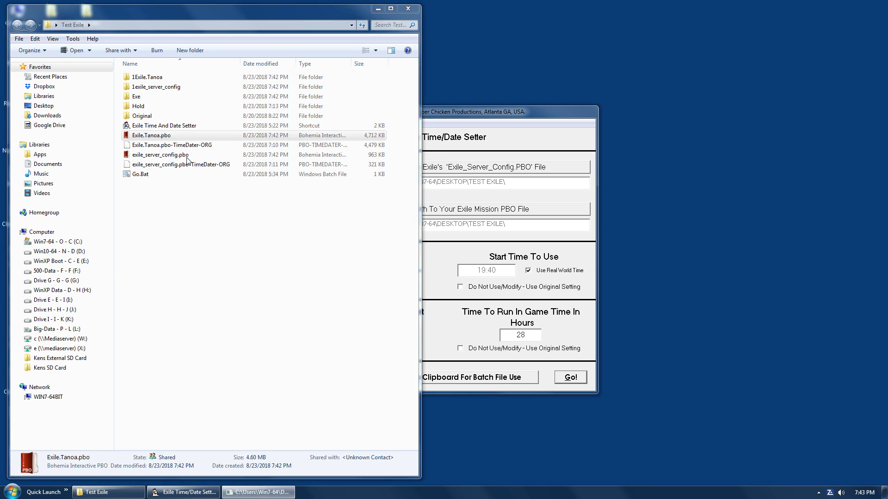
right_click(154, 155)
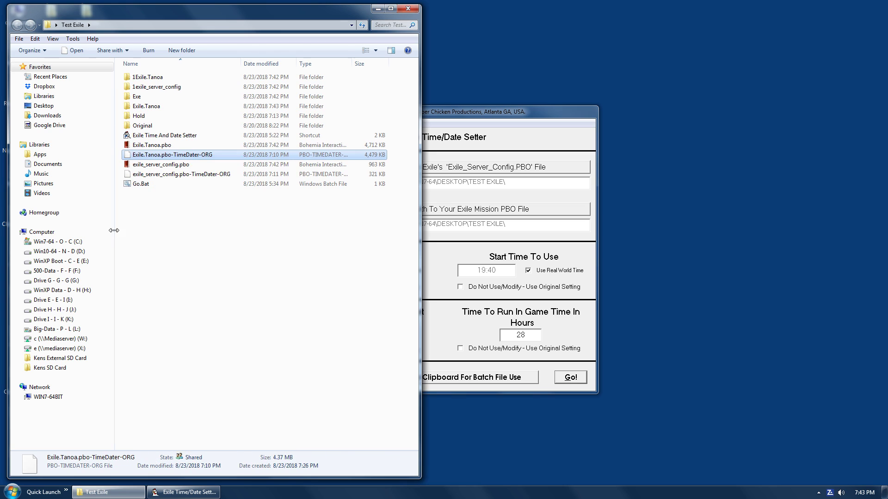
right_click(149, 166)
mouse_move(270, 200)
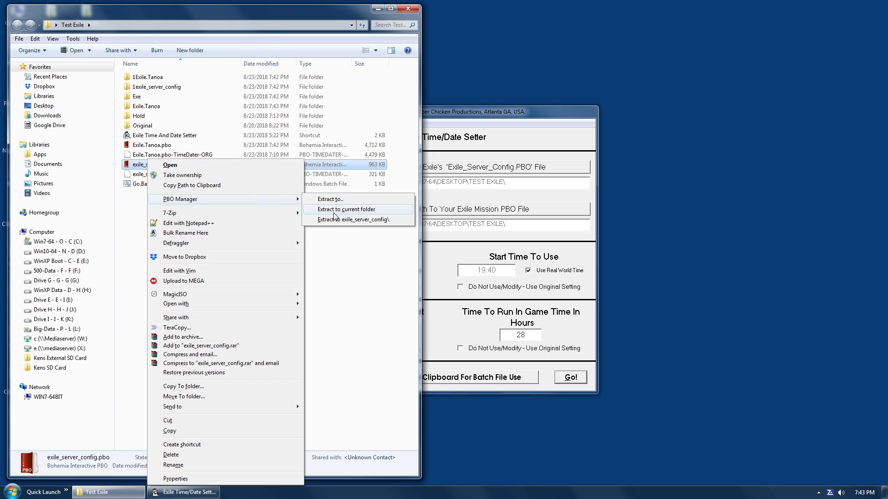
click(338, 220)
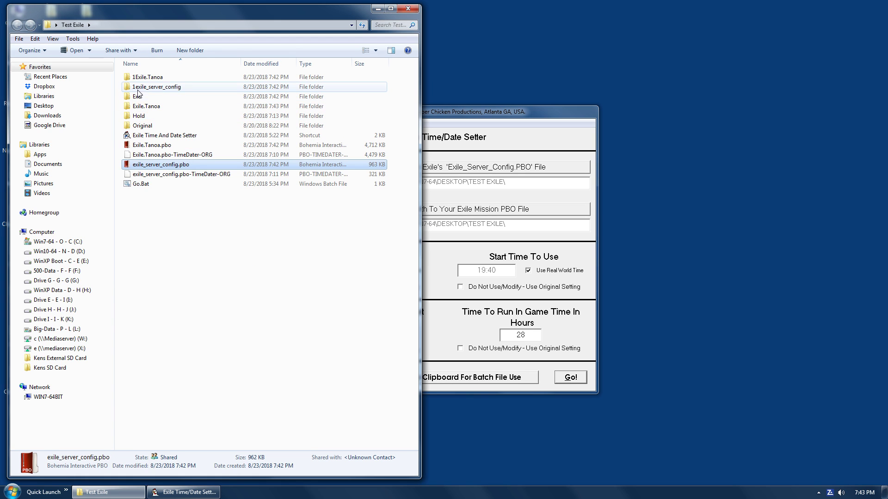
- Open the exile_server_config and 1exile_server_config folders in separate windows and arrange them beside the Test Exile window
double_click(152, 116)
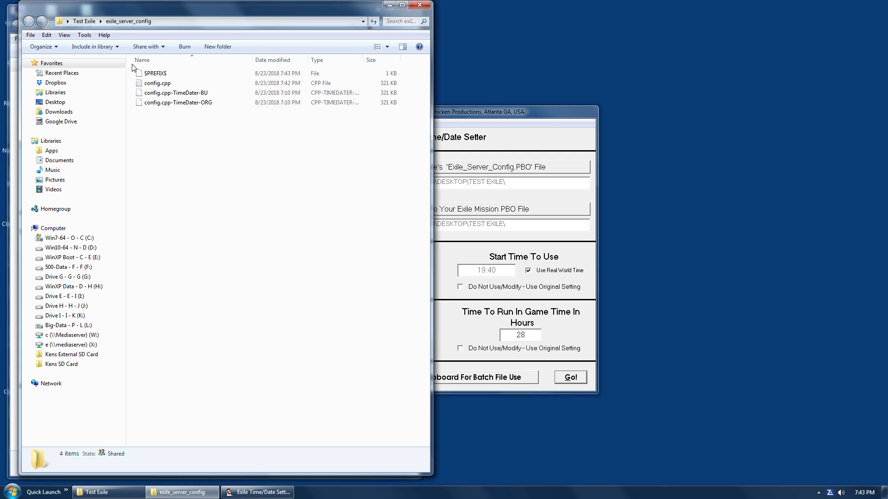
drag(134, 16, 430, 23)
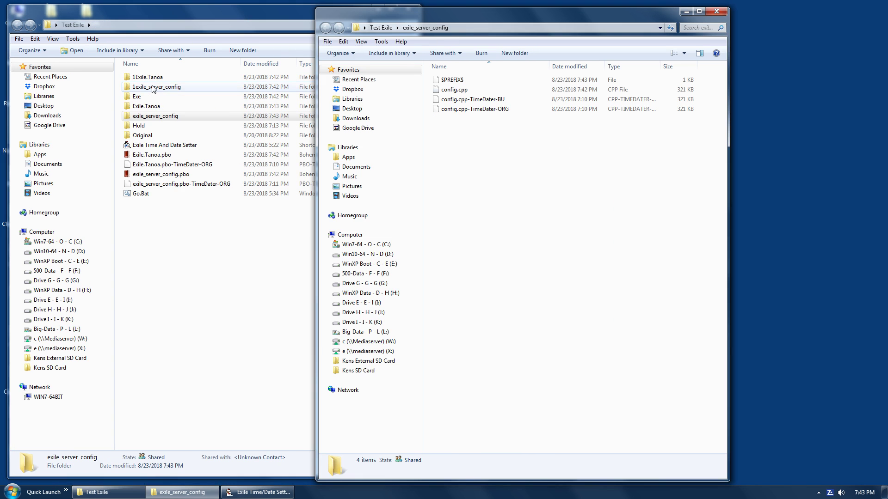
click(148, 87)
double_click(153, 87)
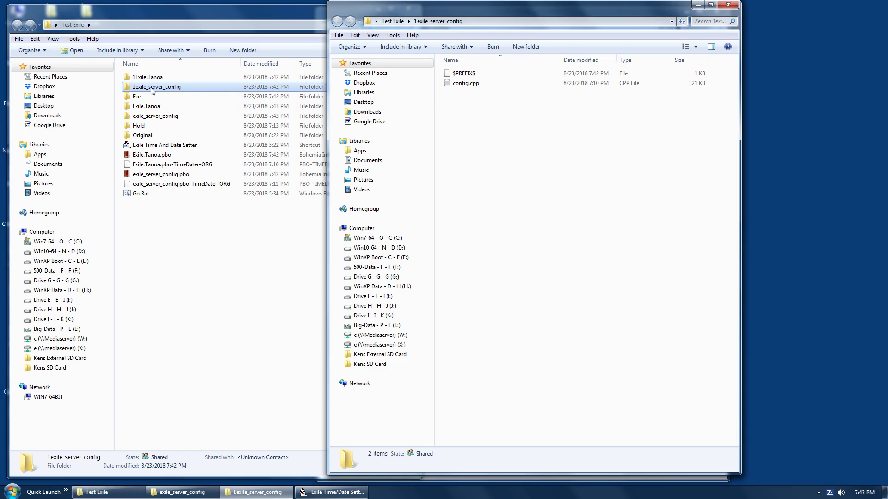
drag(520, 13, 632, 23)
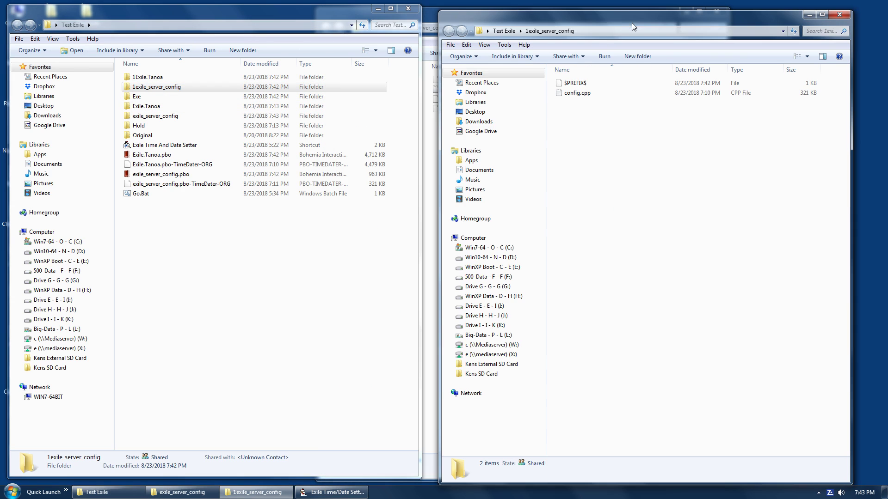
click(670, 7)
click(748, 26)
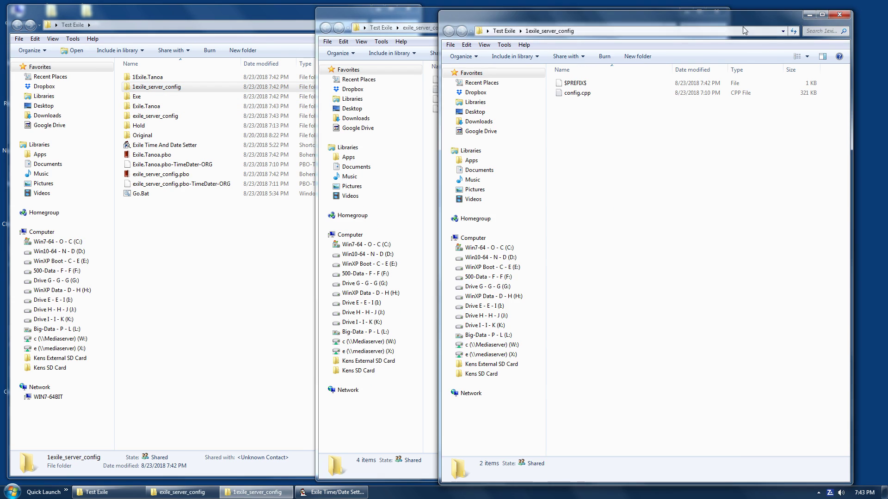
drag(681, 18, 665, 23)
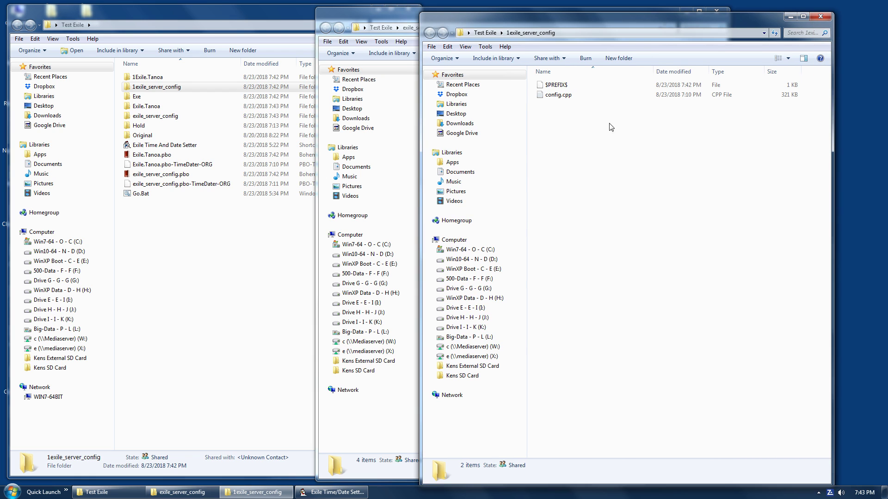
- Launch Notepad++ with config.cpp from 1exile_server_config, close all open documents including Go.Bat, and exit the editor
right_click(550, 95)
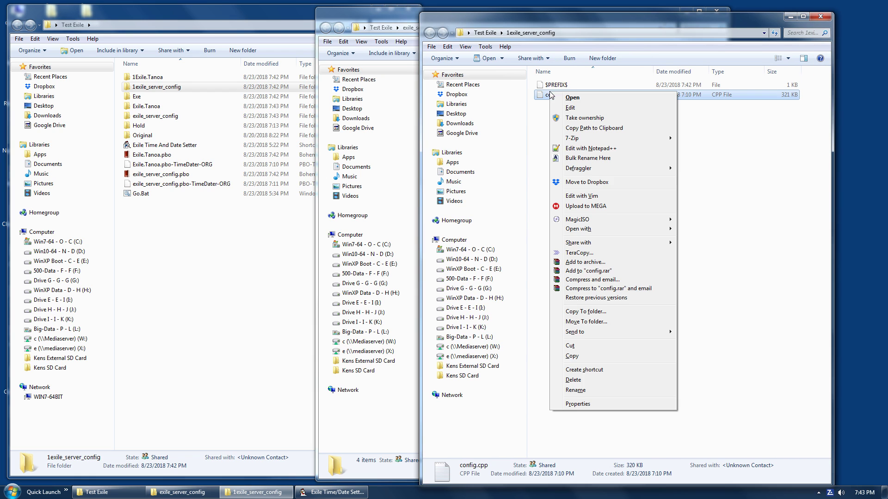
click(605, 149)
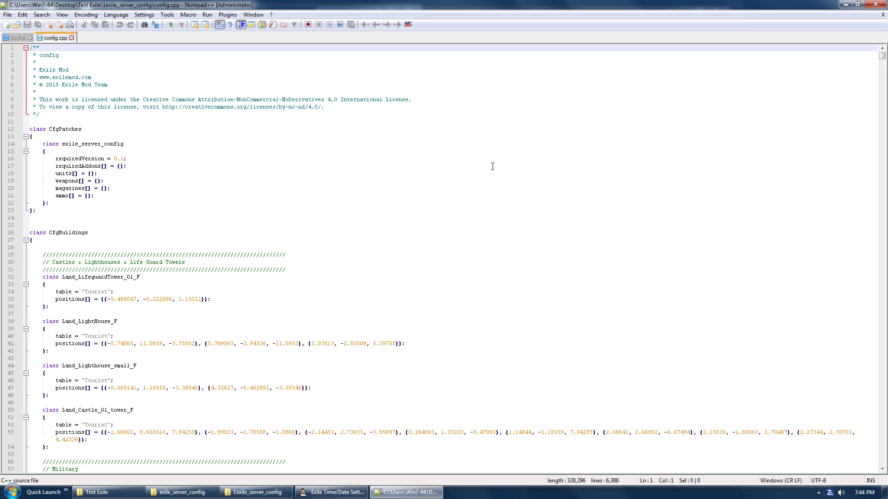
click(29, 38)
click(38, 38)
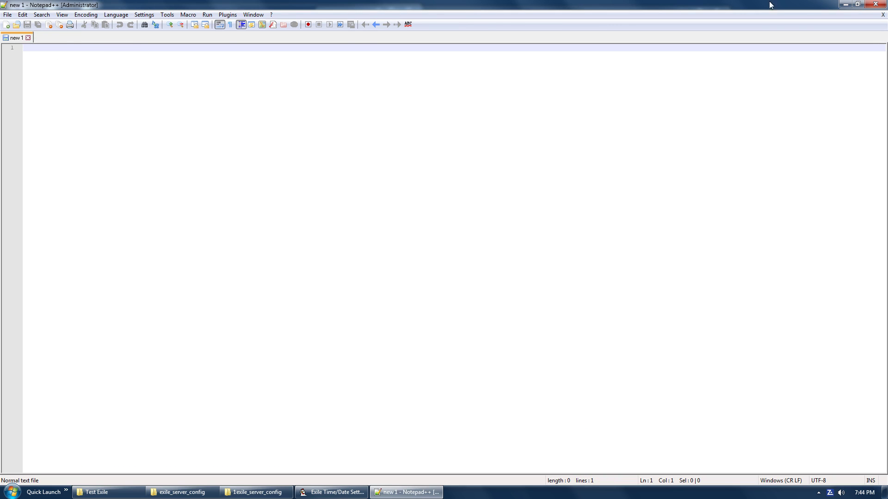
click(876, 4)
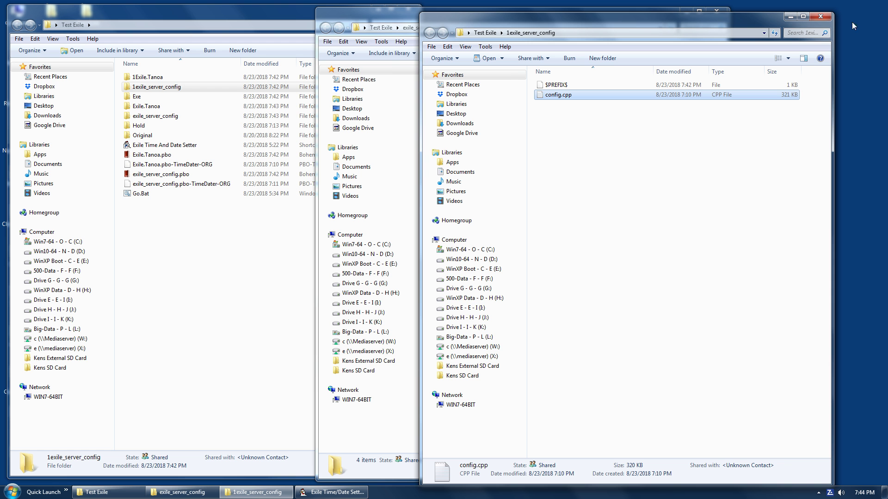
- Examine the contents of exile_server_config and 1exile_server_config alongside the exile_server_config.pbo-TimeDater-ORG backup in Test Exile
click(388, 15)
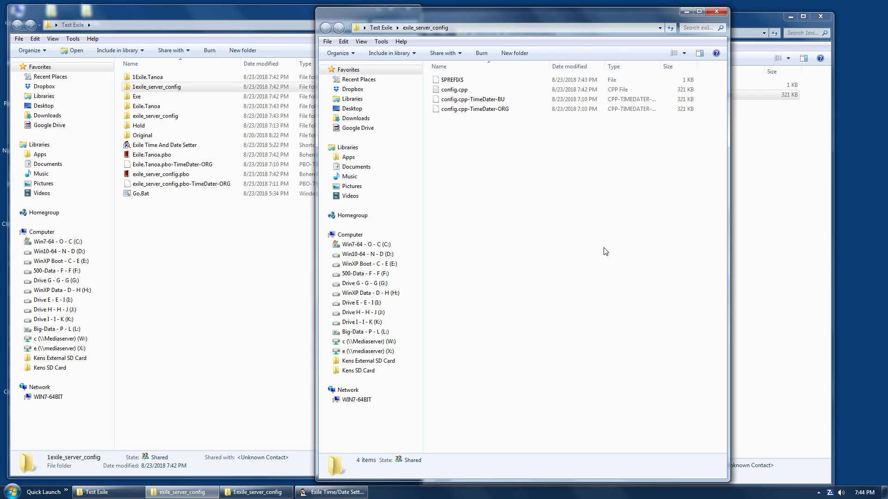
click(806, 215)
click(392, 15)
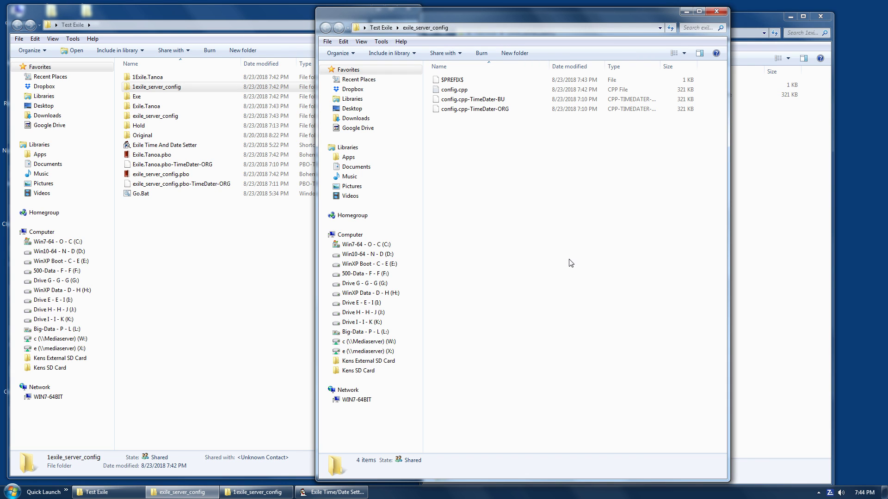
click(247, 257)
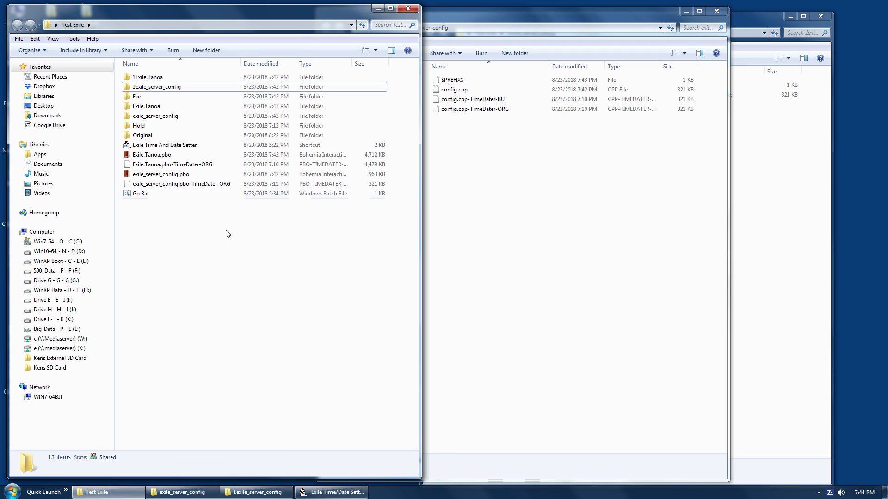
click(178, 185)
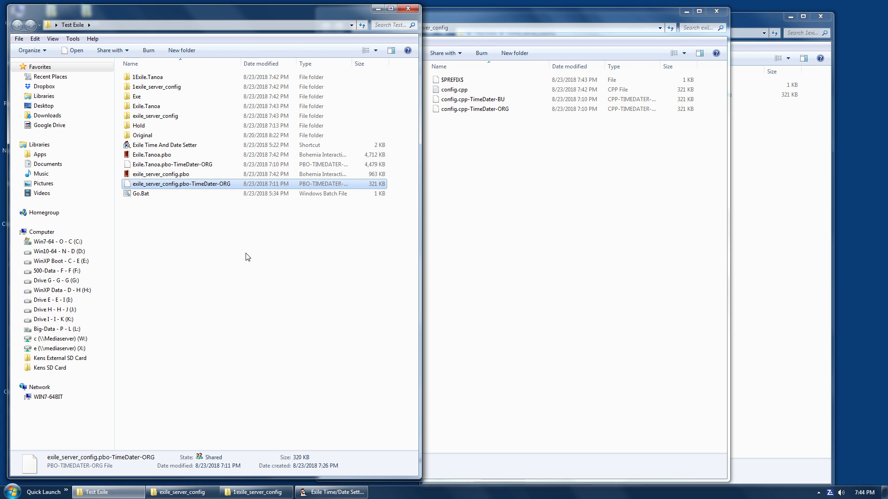
click(209, 216)
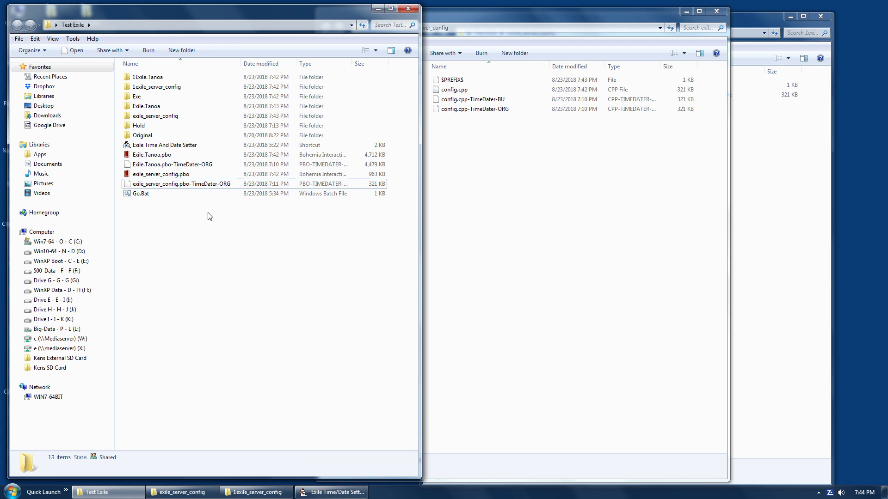
click(202, 185)
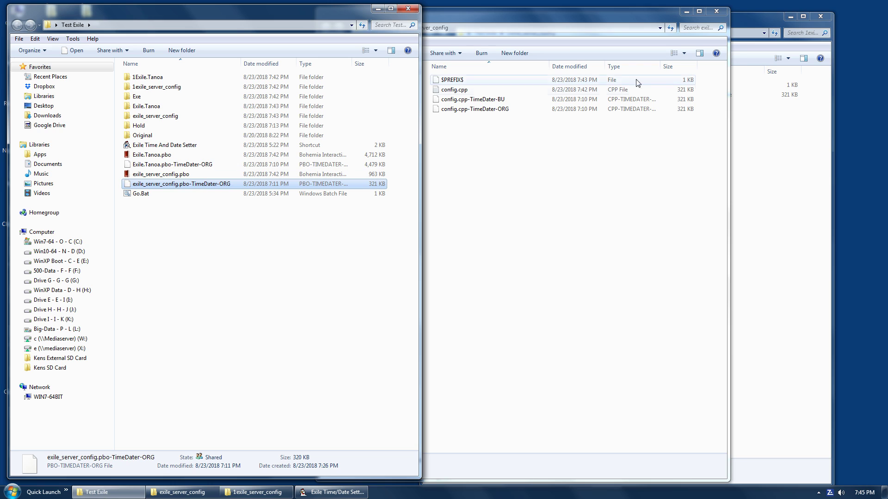
click(769, 242)
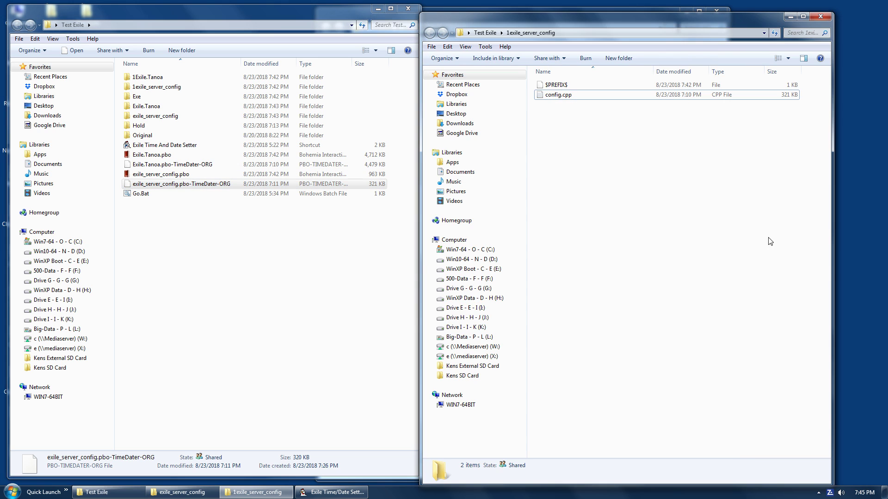
click(561, 97)
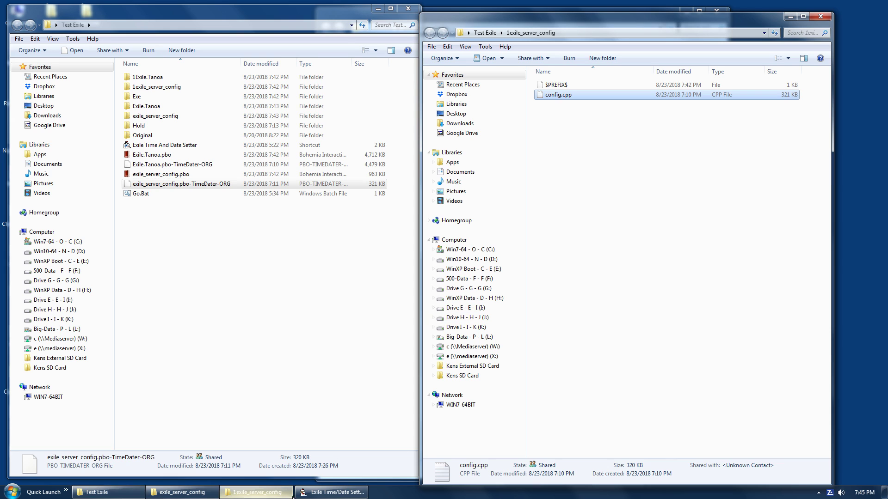
- Examine config.cpp and its TimeDater-BU and TimeDater-ORG backups in the exile_server_config folder
click(628, 8)
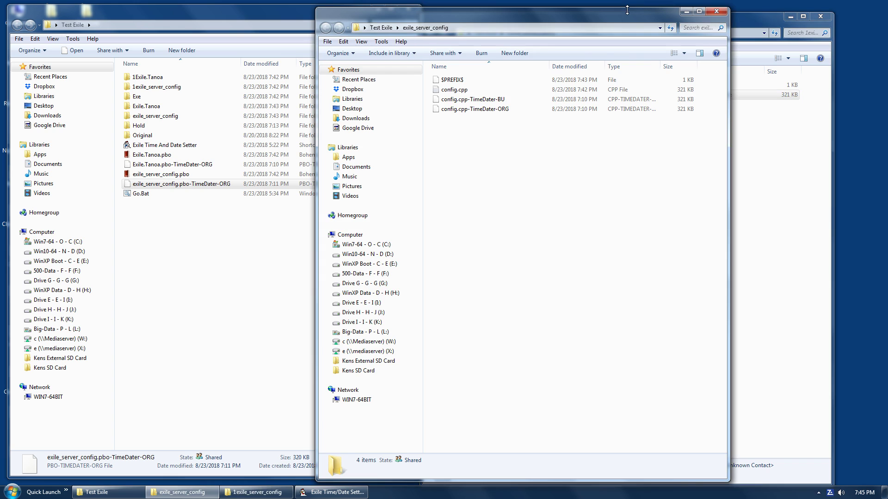
click(629, 13)
drag(628, 13, 643, 23)
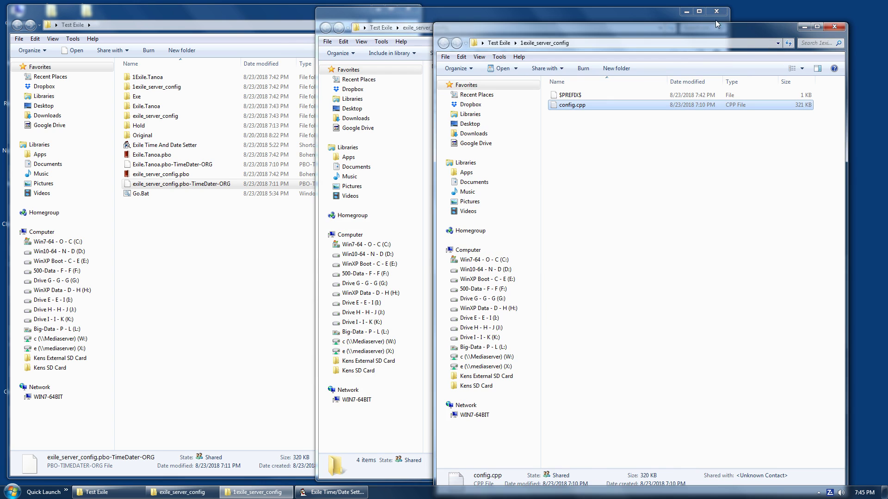
click(587, 10)
click(479, 109)
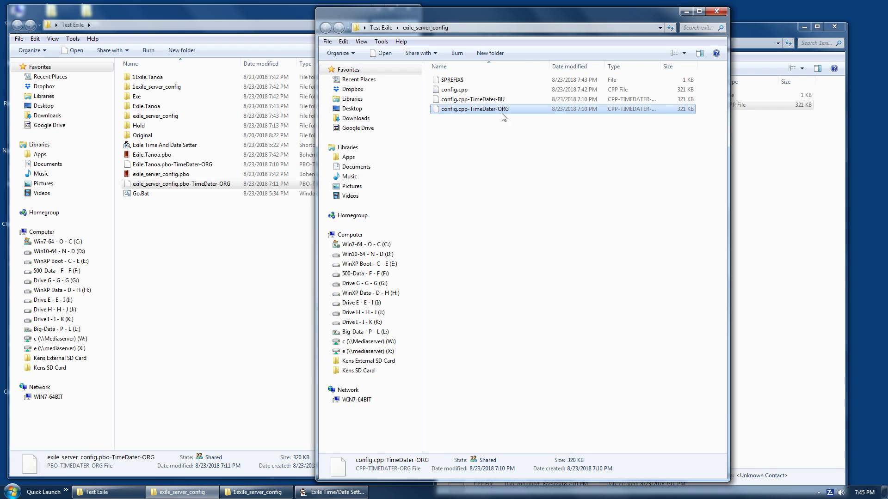
click(463, 90)
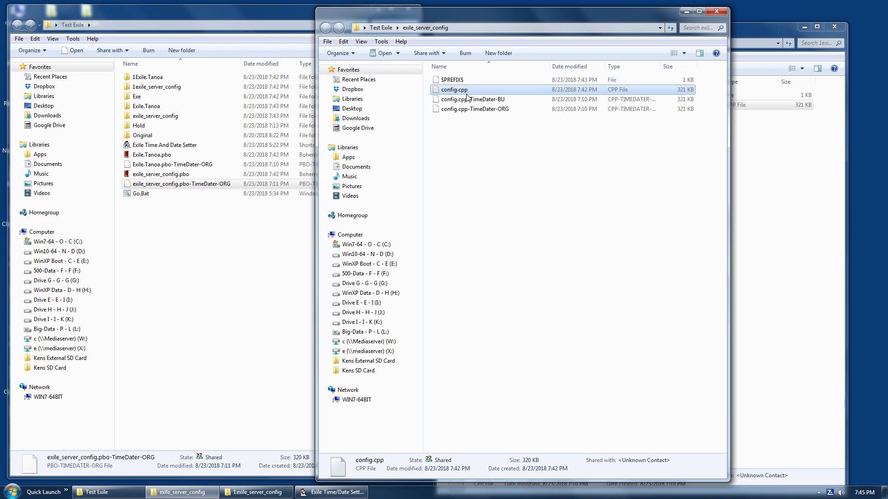
click(472, 99)
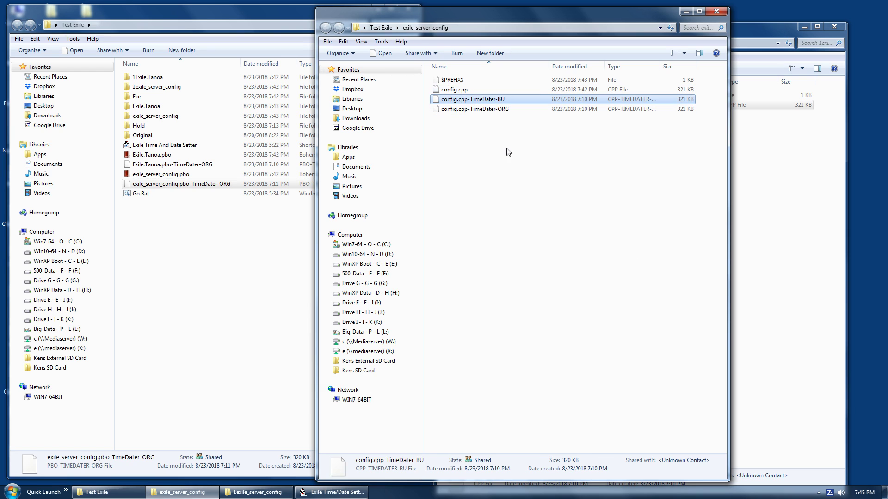
click(481, 110)
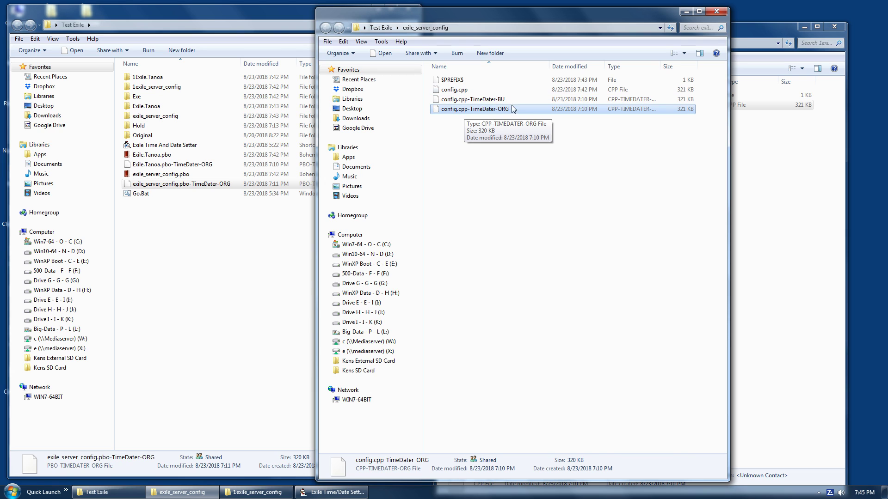
click(486, 100)
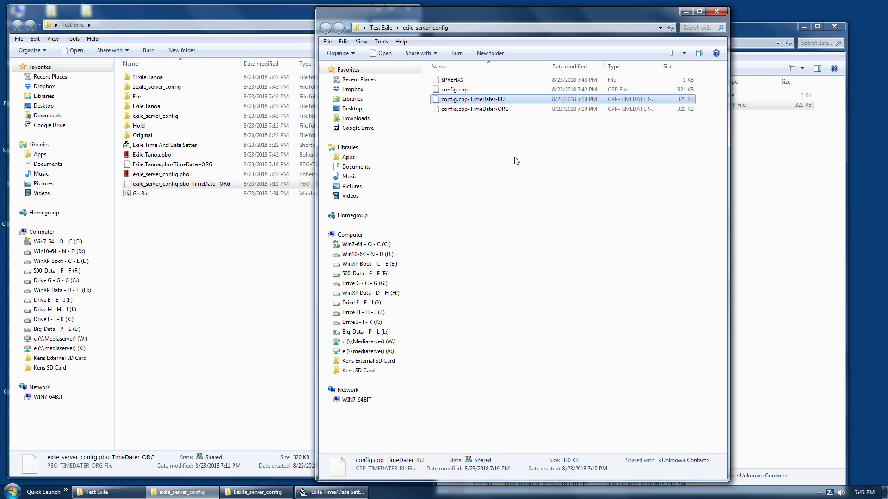
- Open the original config.cpp from the 1exile_server_config folder in Notepad++
click(747, 38)
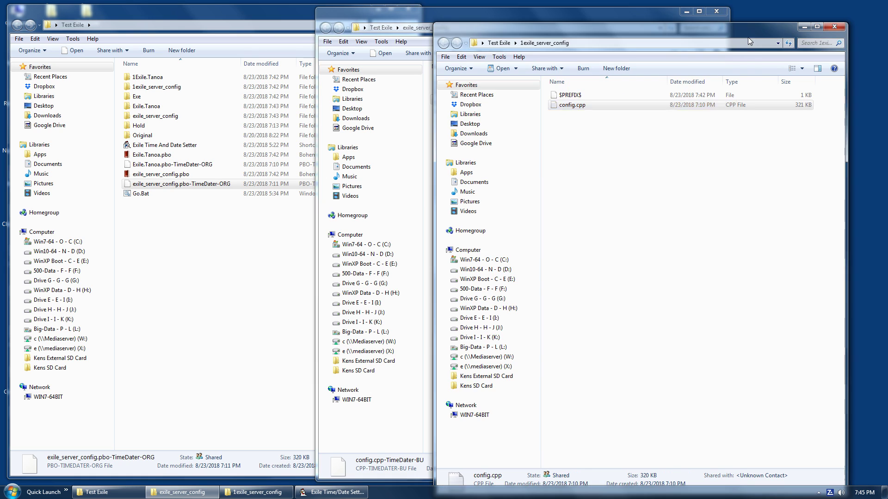
right_click(569, 105)
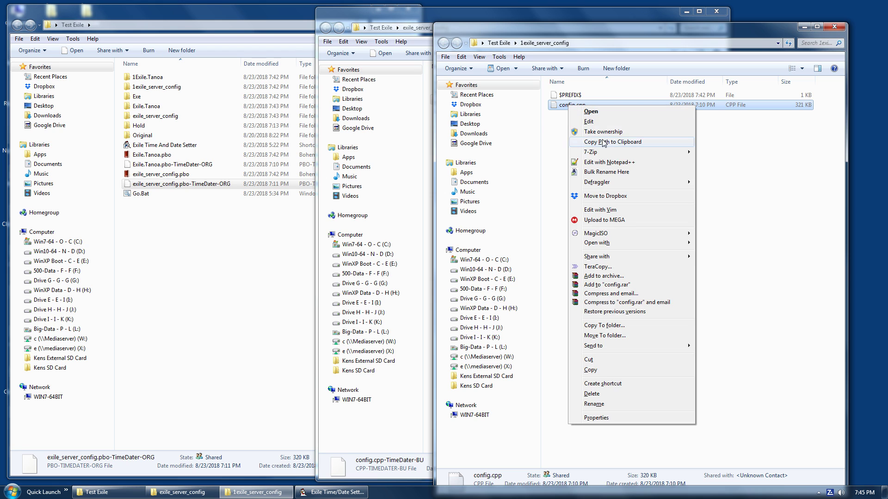
click(628, 167)
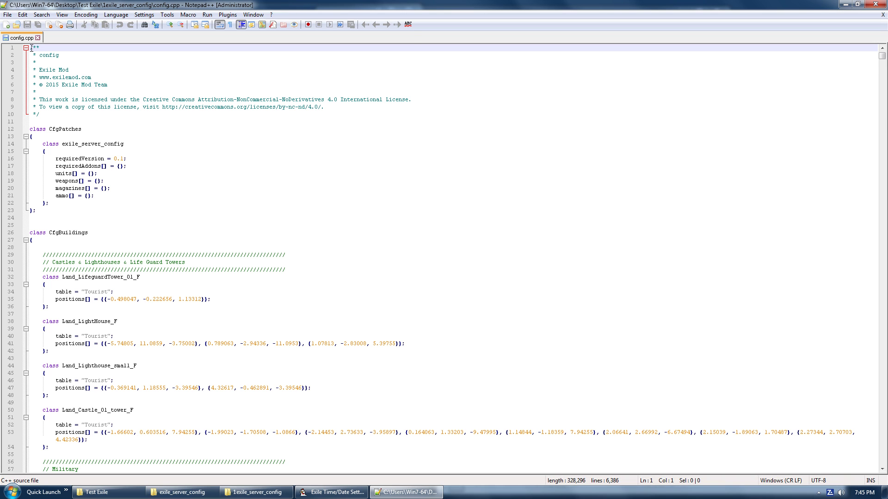
- Open the modified config.cpp from the exile_server_config folder in Notepad++ alongside the original
click(846, 4)
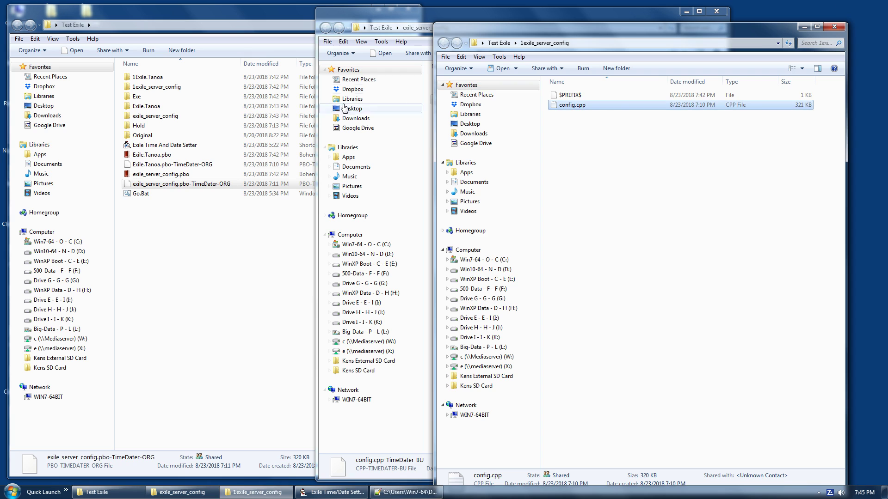
click(386, 16)
right_click(457, 91)
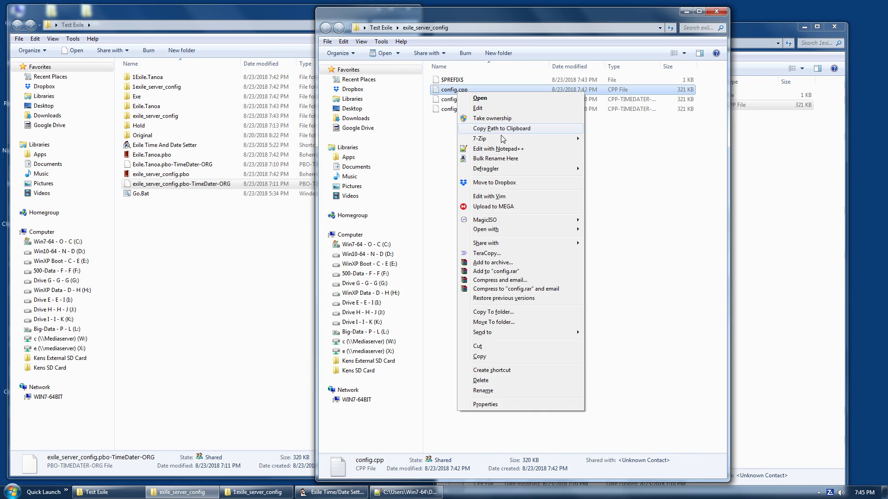
click(511, 153)
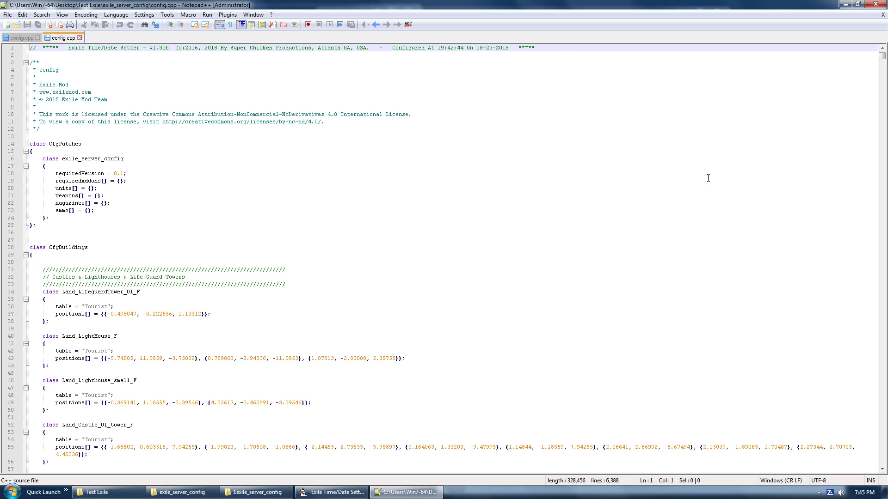
- Examine the Exile Time/Date Setter comment on the modified config.cpp's first line, highlighting its tool name and configuration timestamp
drag(552, 48, 40, 46)
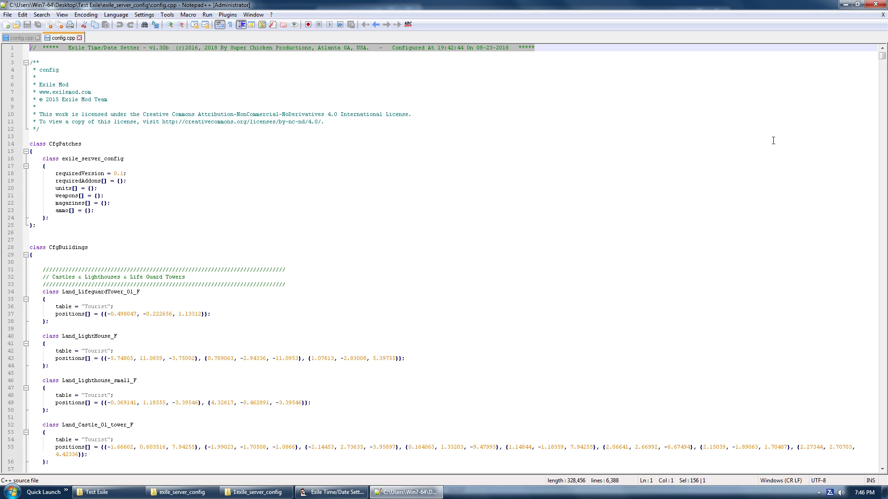
click(191, 54)
drag(68, 48, 144, 48)
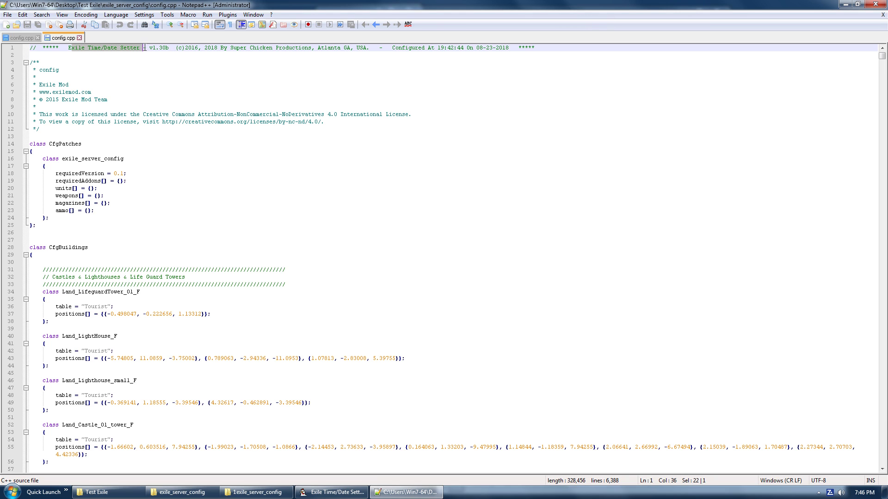
drag(393, 48, 510, 48)
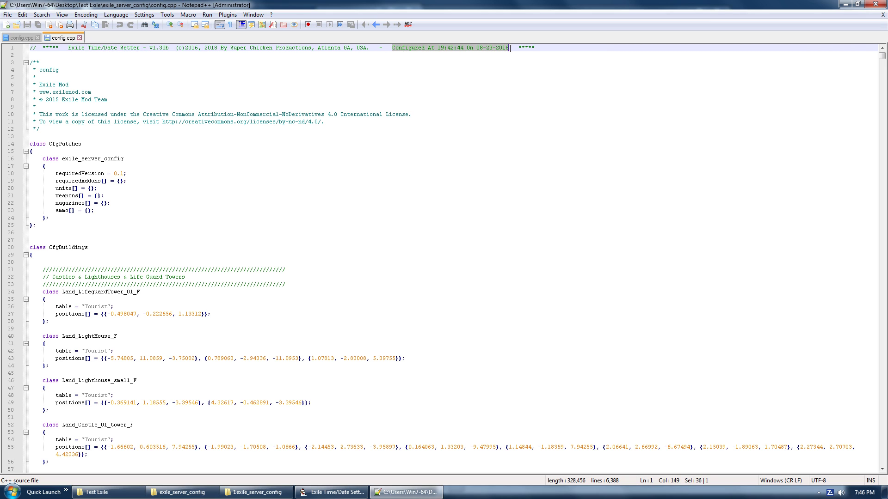
drag(671, 56, 29, 48)
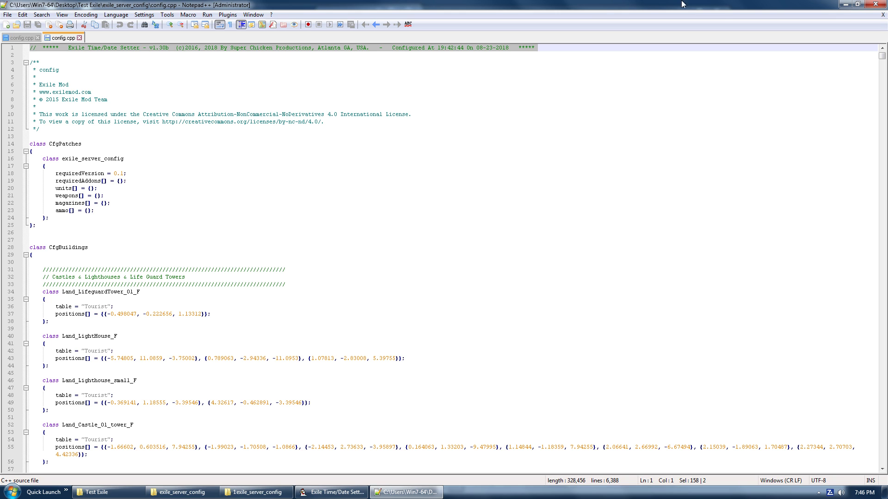
- Close both config.cpp documents and the editor, plus the exile_server_config and 1exile_server_config folder windows
click(80, 37)
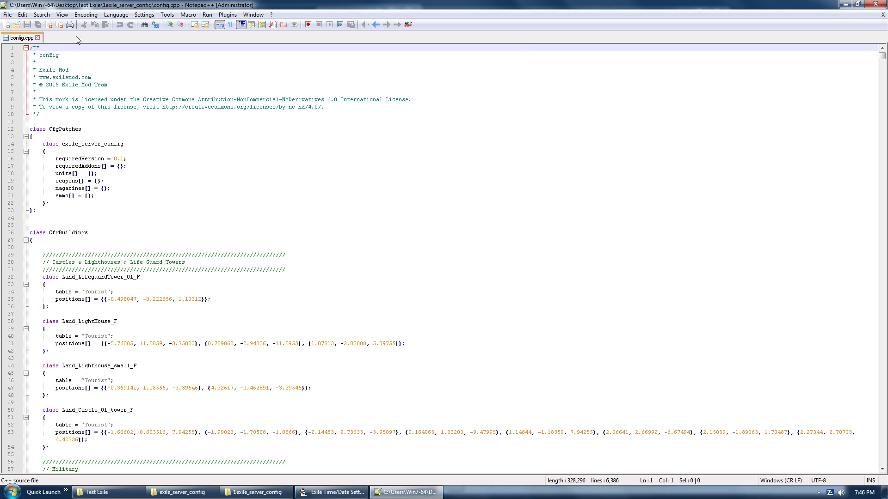
click(38, 37)
click(881, 6)
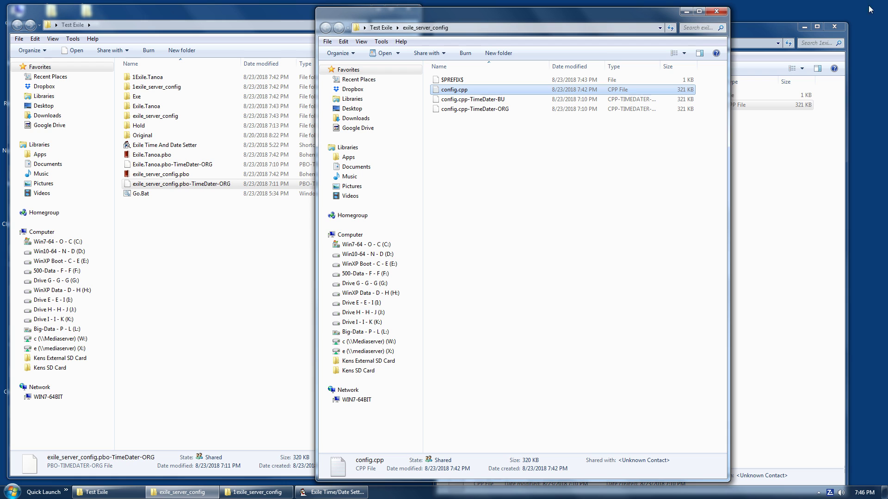
click(715, 13)
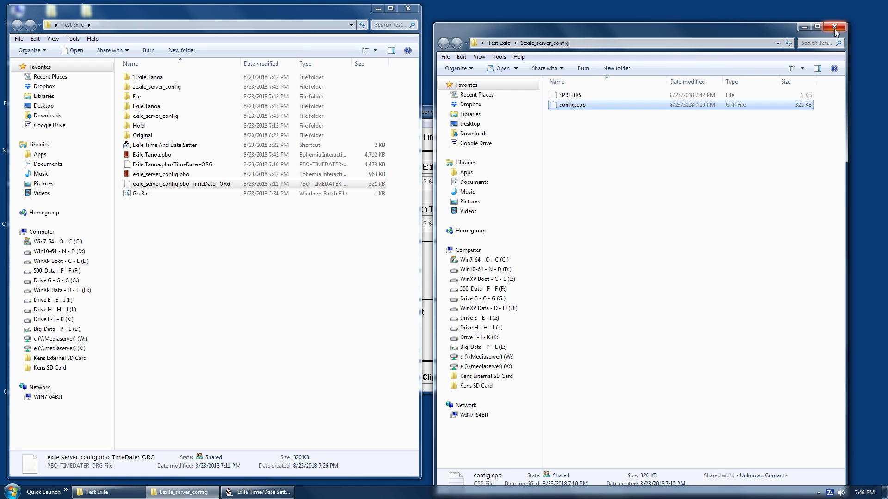
click(833, 24)
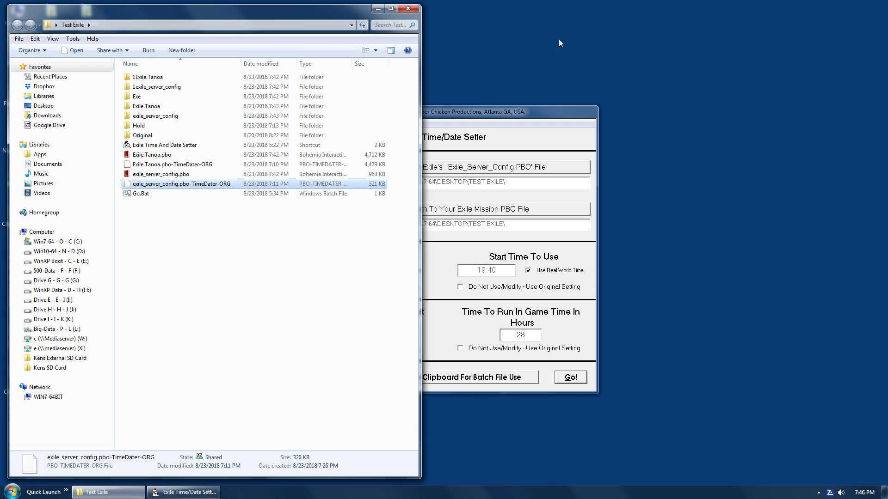
- Open the Exile.Tanoa and 1Exile.Tanoa folders from Test Exile in separate windows and offset them for comparison
double_click(146, 106)
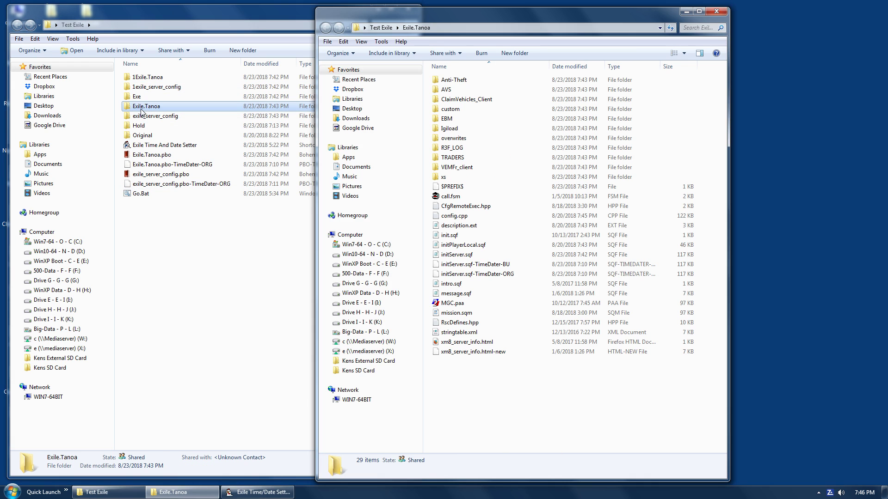
double_click(147, 77)
drag(579, 9, 702, 27)
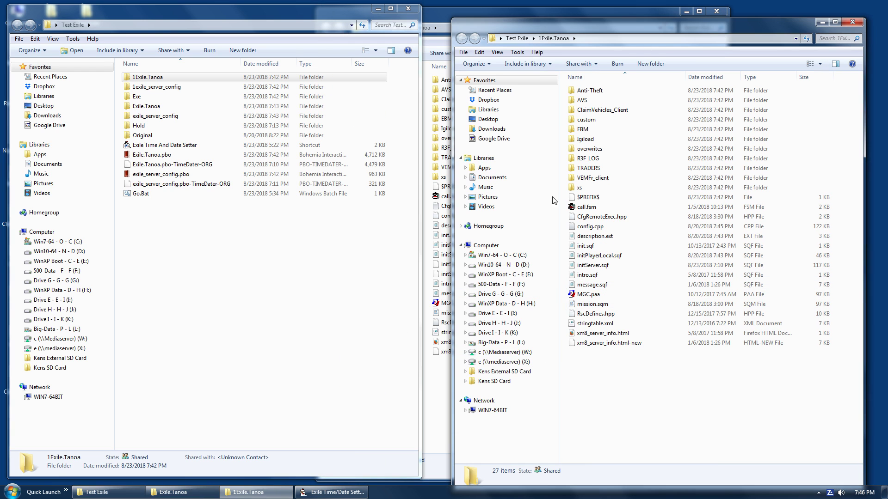
- Examine initServer.sqf in both Tanoa folders, its TimeDater-BU and TimeDater-ORG backups, and the Exile.Tanoa.pbo-TimeDater-ORG backup
click(600, 266)
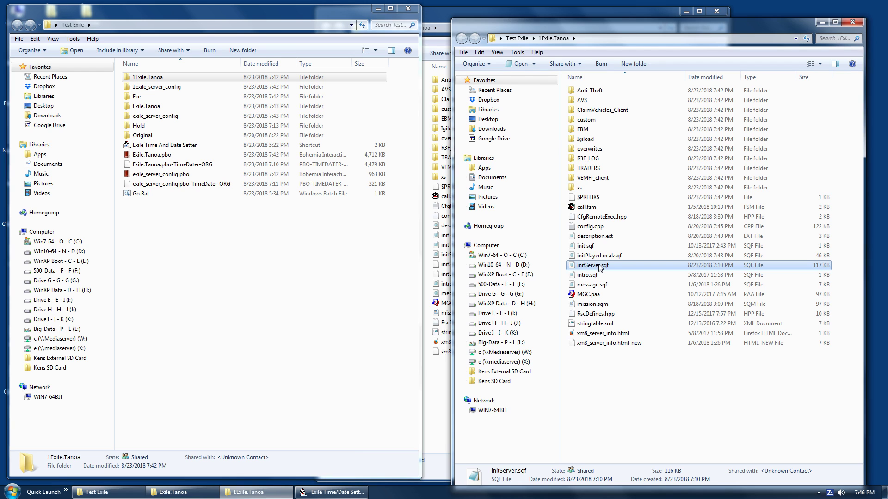
click(437, 14)
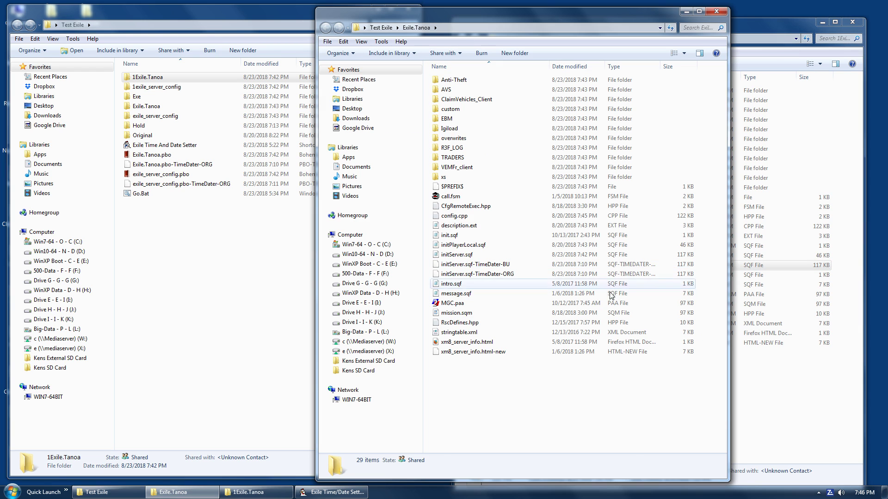
click(471, 267)
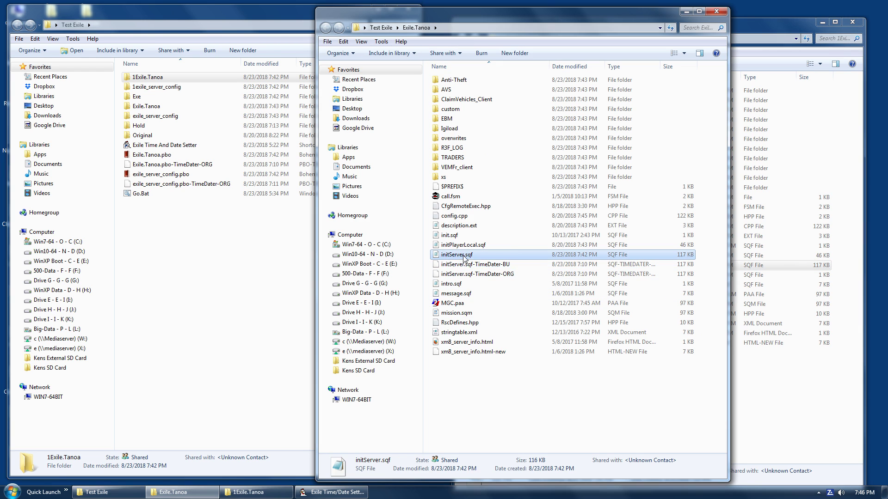
click(476, 276)
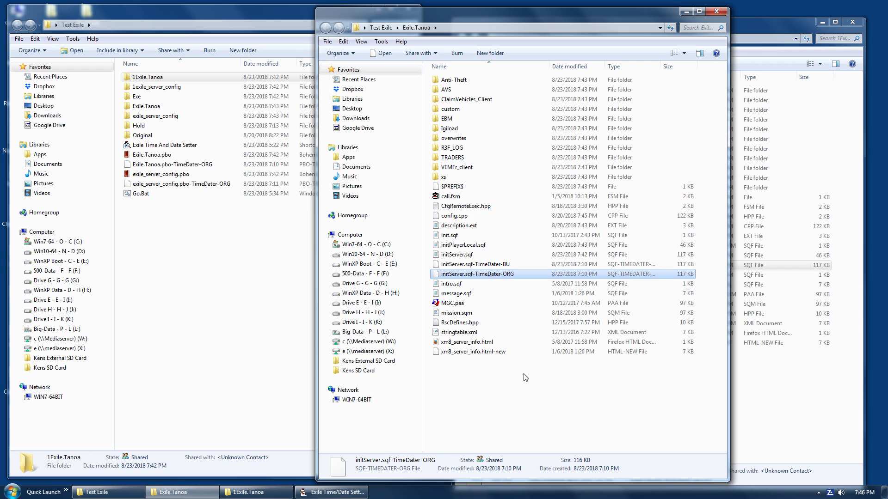
click(177, 166)
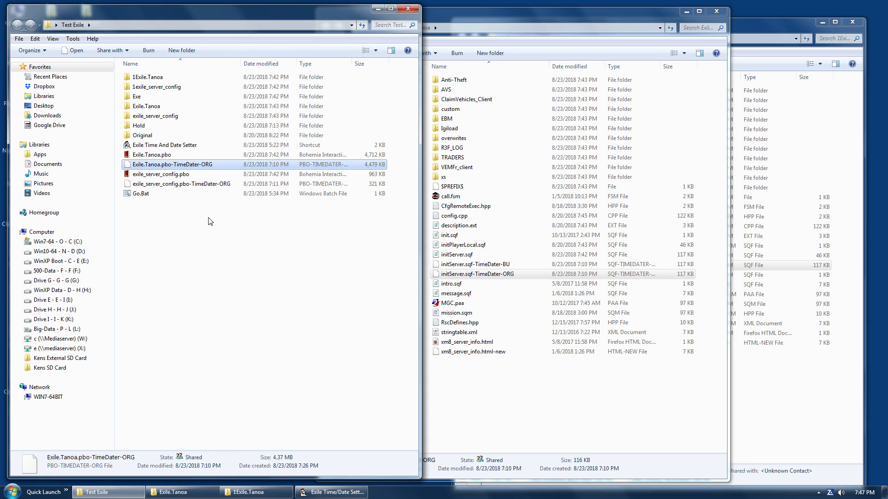
click(542, 15)
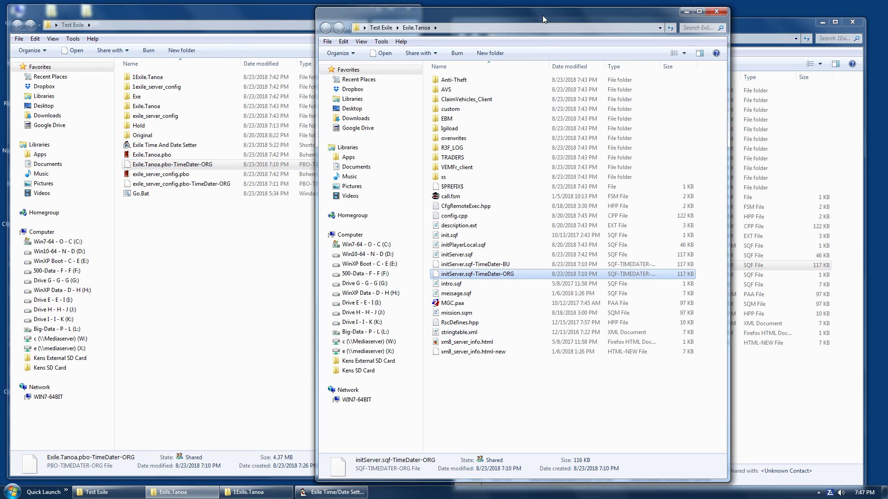
click(452, 255)
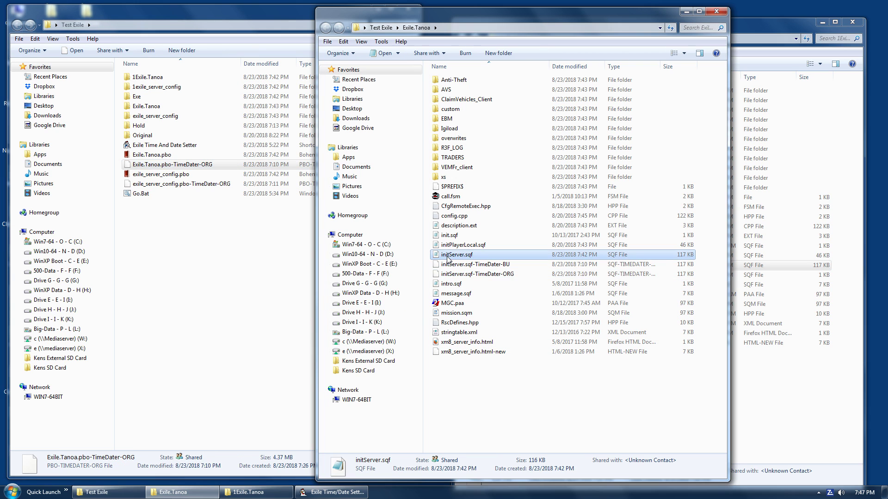
click(489, 275)
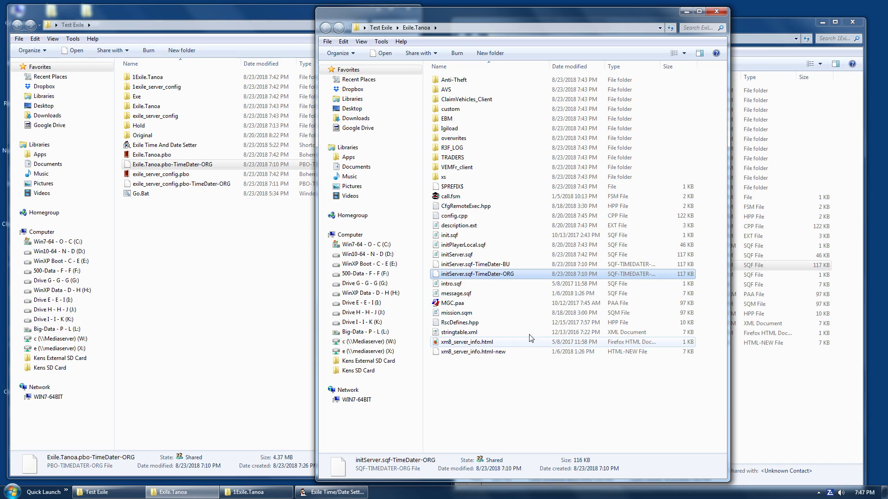
click(495, 267)
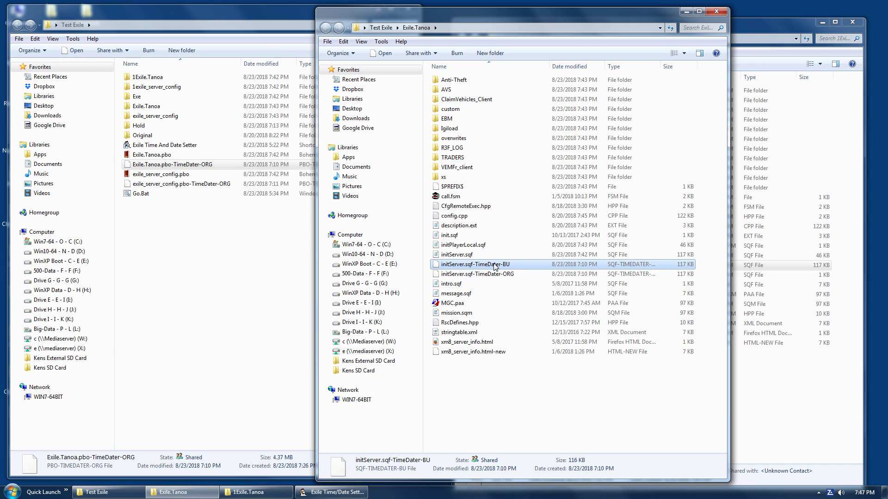
click(495, 276)
- Open the initServer.sqf files from both Exile.Tanoa and 1Exile.Tanoa in Notepad++
right_click(457, 254)
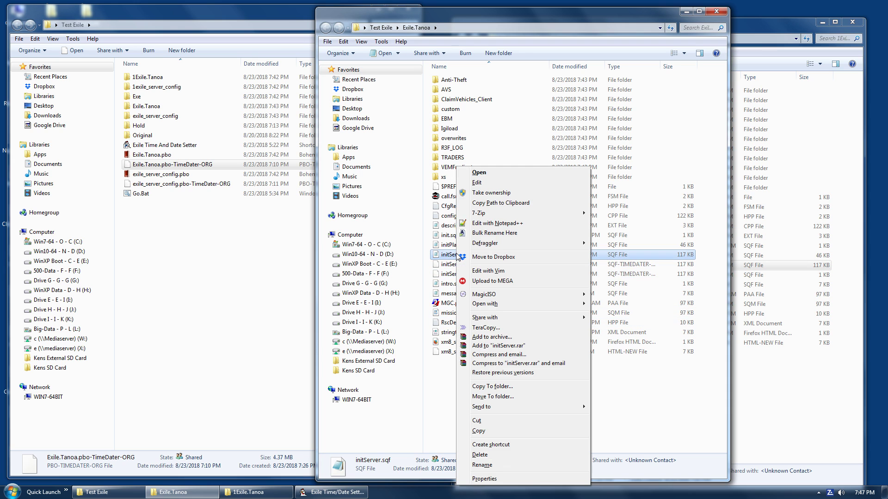
click(511, 224)
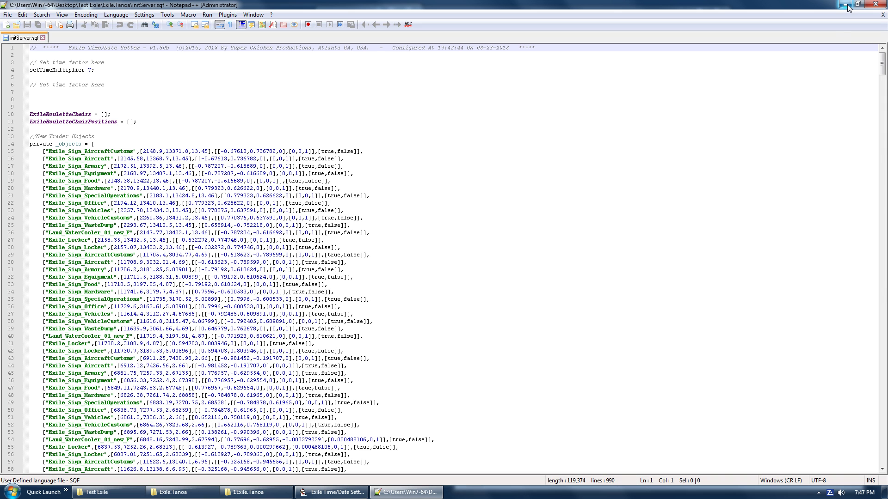
click(844, 5)
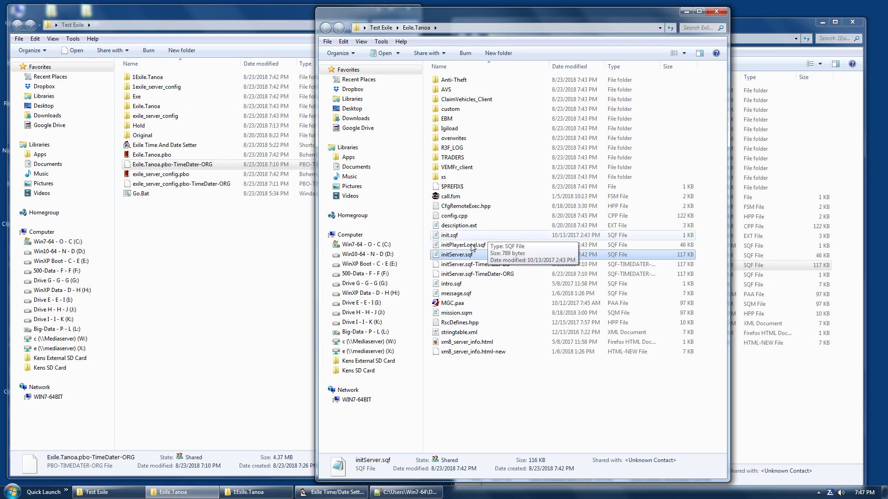
click(777, 37)
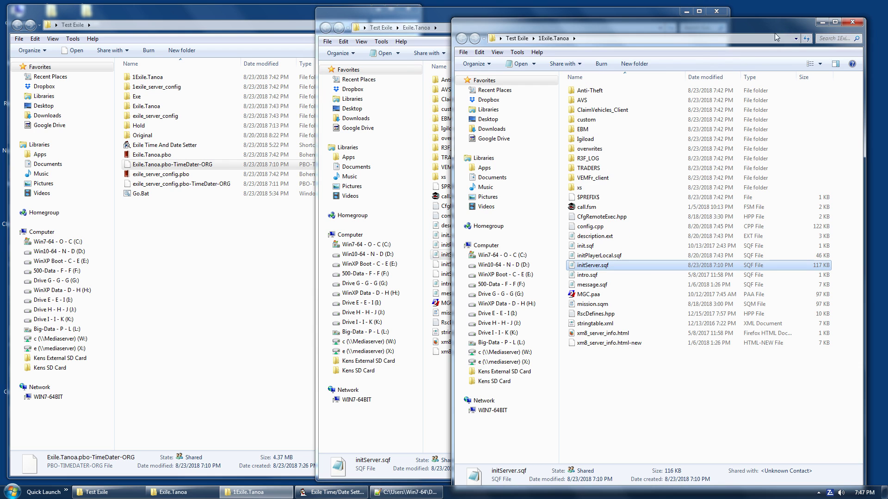
right_click(588, 265)
click(646, 223)
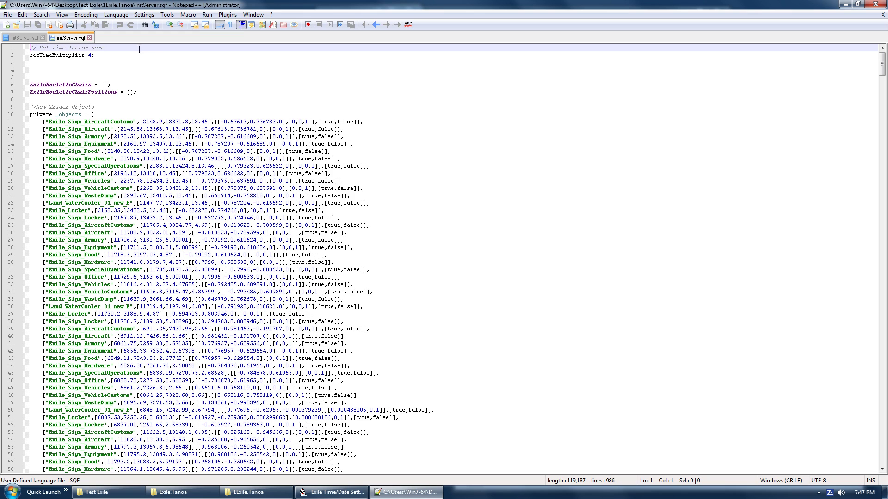
- Compare the original initServer.sqf's opening time factor lines with the first-line comment in the modified Exile.Tanoa version
drag(150, 59, 28, 45)
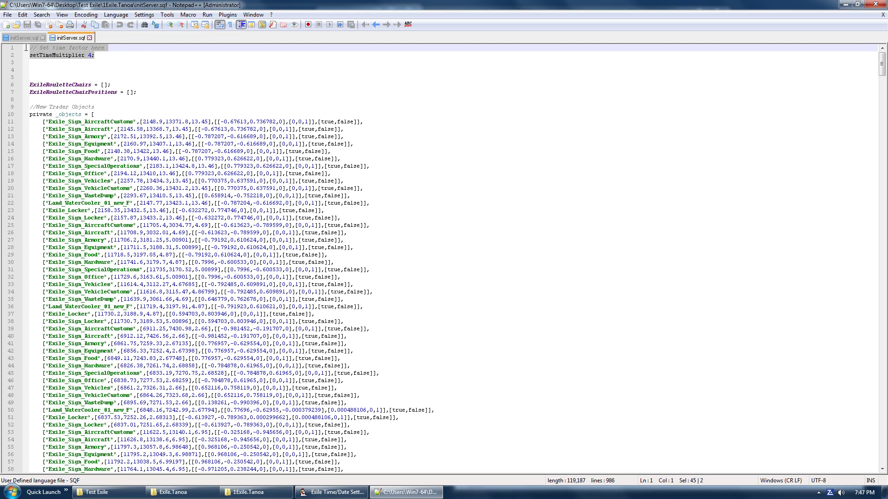
click(18, 35)
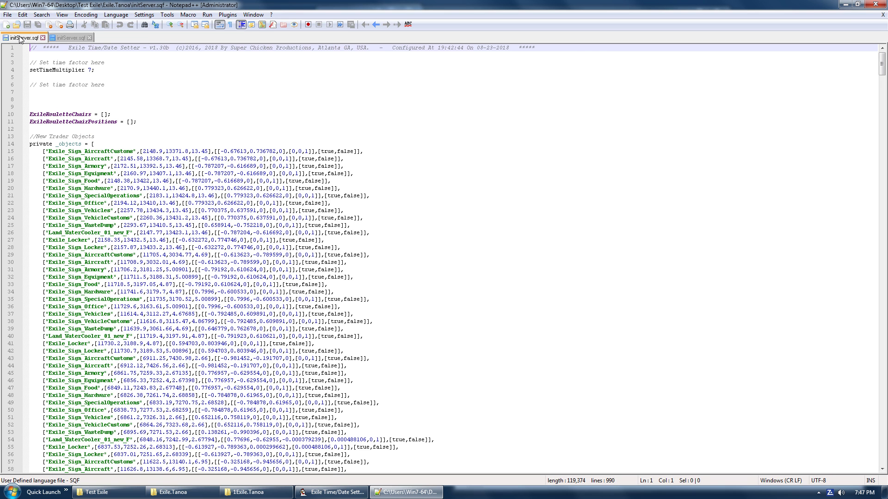
drag(536, 47, 28, 47)
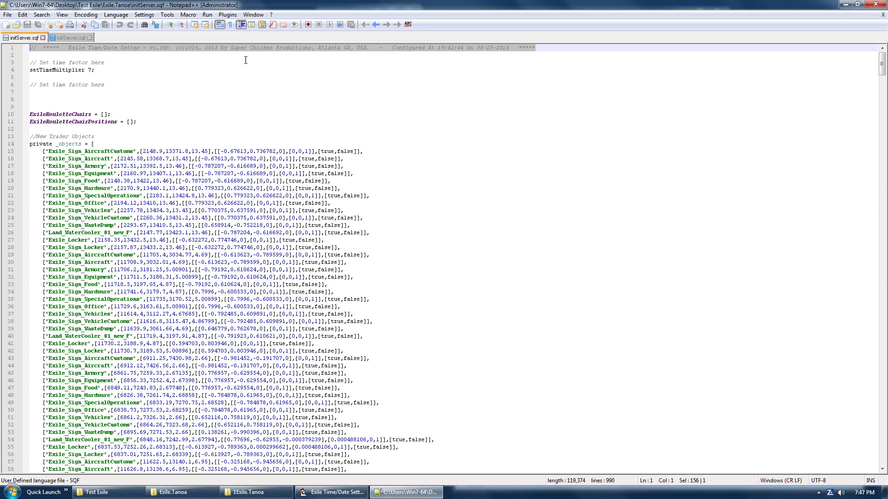
- Compare the setTimeMultiplier line across both initServer.sqf versions, highlight the modified file's header comment, and close both documents
click(76, 38)
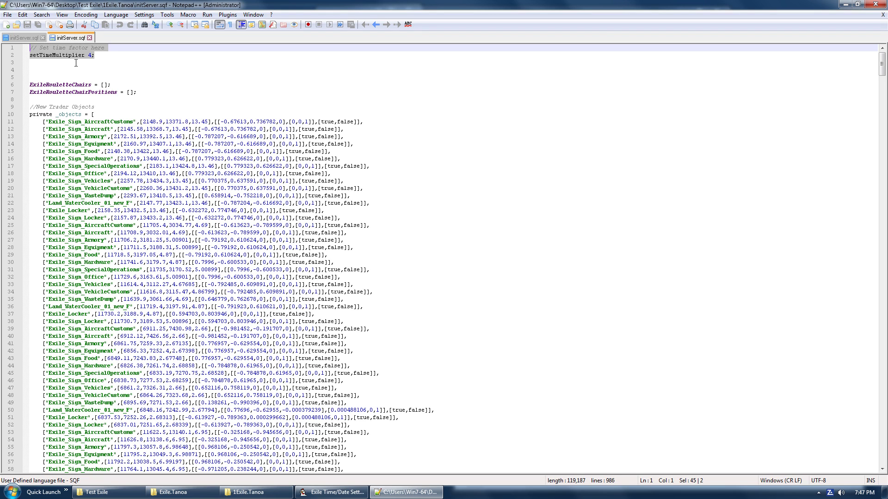
click(243, 73)
drag(95, 55, 56, 55)
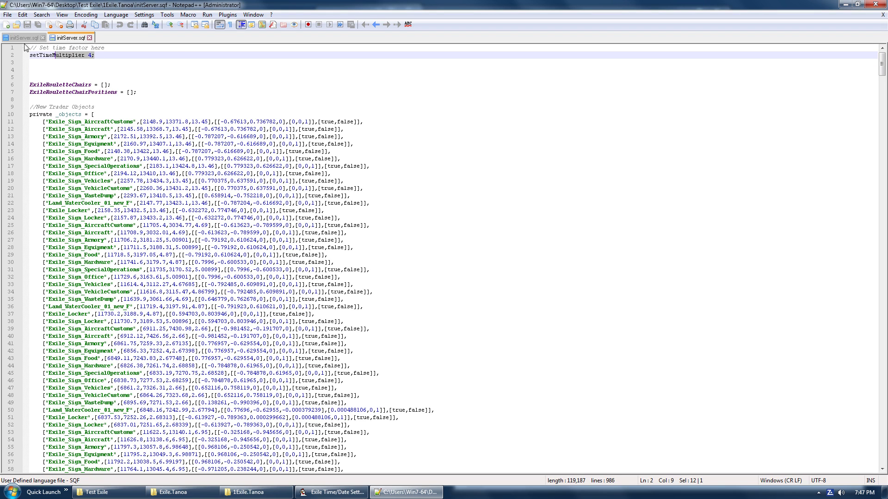
click(21, 38)
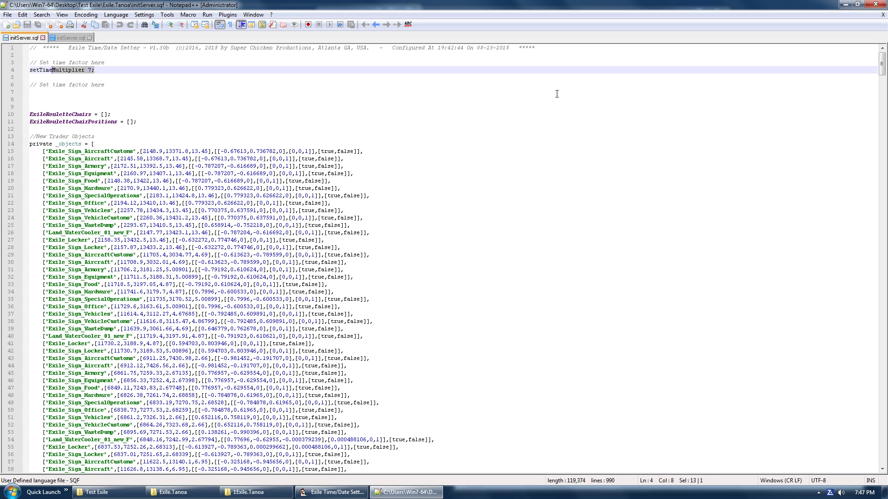
drag(536, 47, 29, 47)
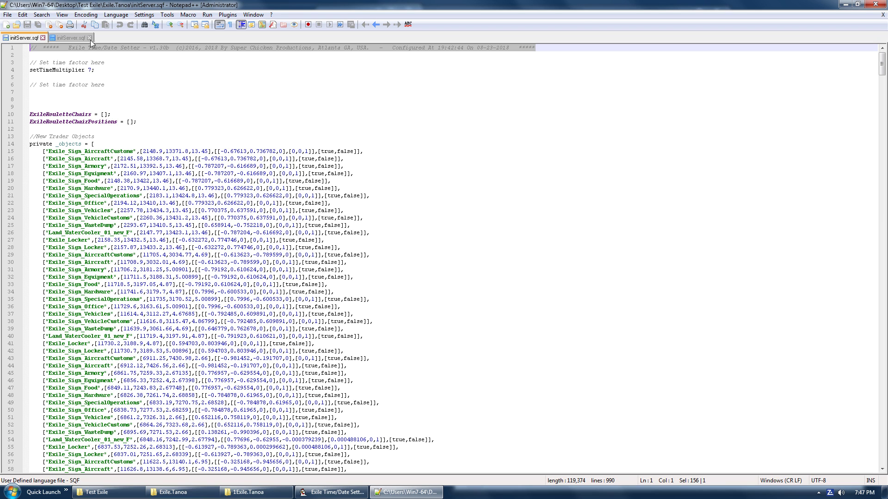
click(43, 38)
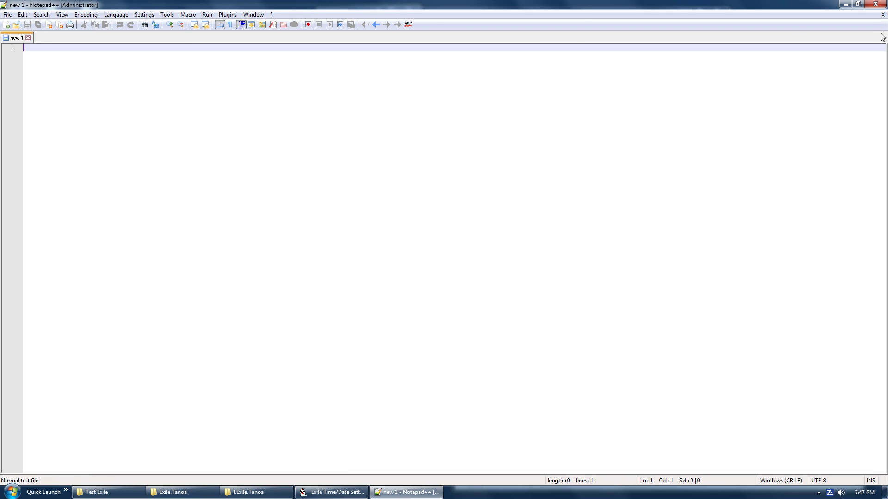
- Close Notepad++ and the 1Exile.Tanoa and Exile.Tanoa folder windows, leaving the Test Exile folder open
click(877, 5)
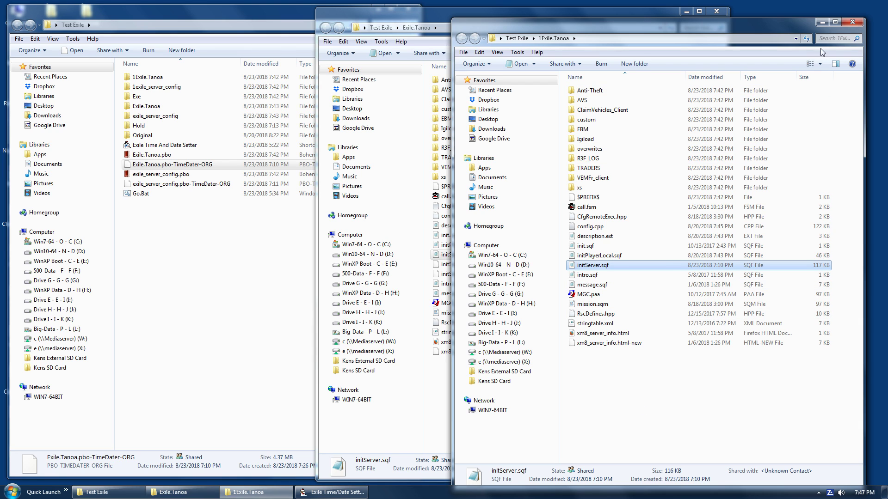
click(854, 23)
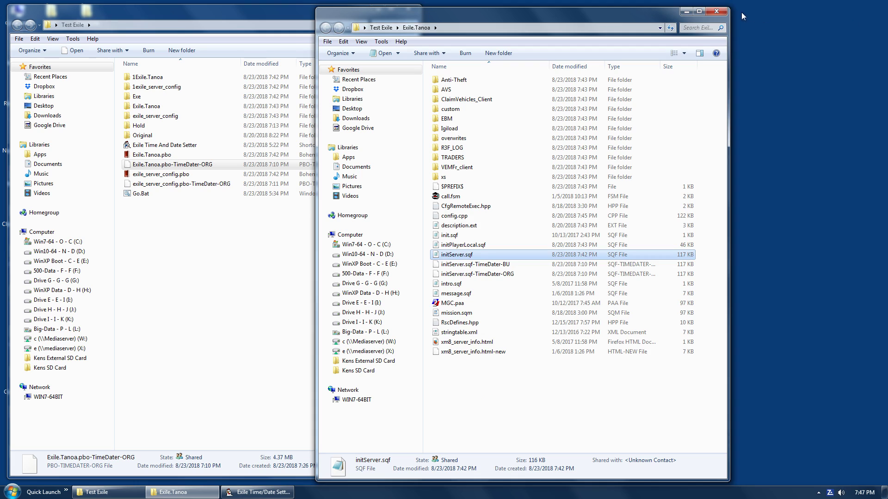
click(716, 11)
click(316, 268)
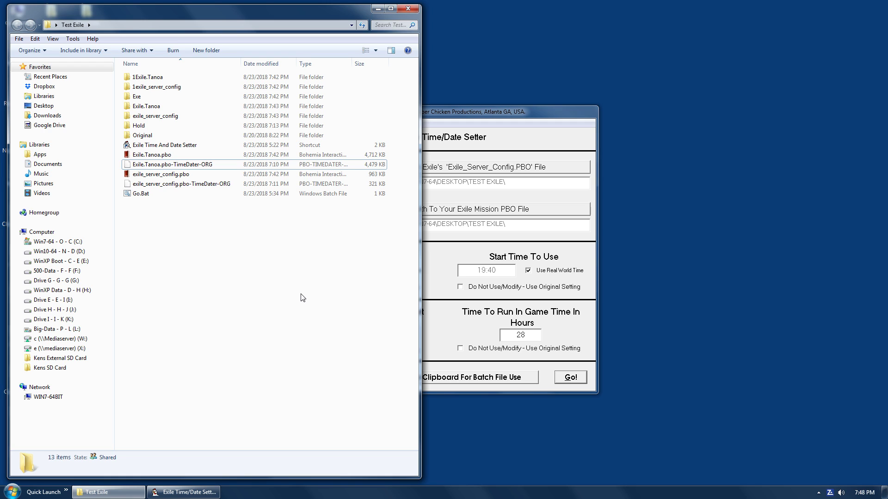
- Delete the Exile Time And Date Setter shortcut, both PBO files, their TimeDater-ORG backups and Go.Bat from the Test Exile folder
click(189, 147)
key(shift+Down)
key(shift+Down)
key(shift+Down)
key(shift+Down)
key(shift+Down)
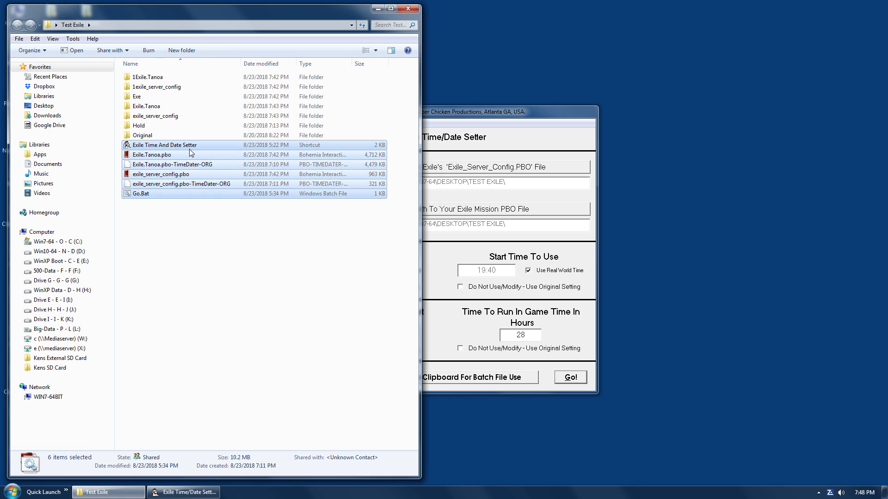
key(Delete)
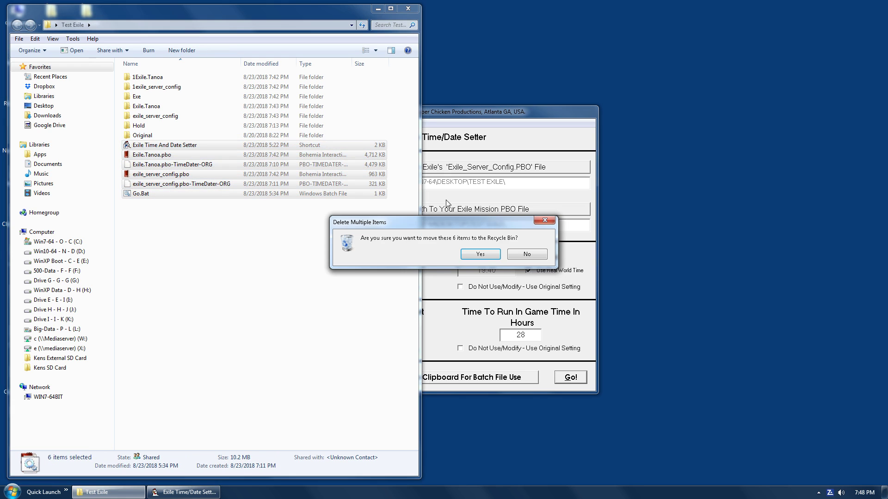
click(481, 256)
- Delete the extracted Exile.Tanoa and exile_server_config folders from Test Exile
click(147, 106)
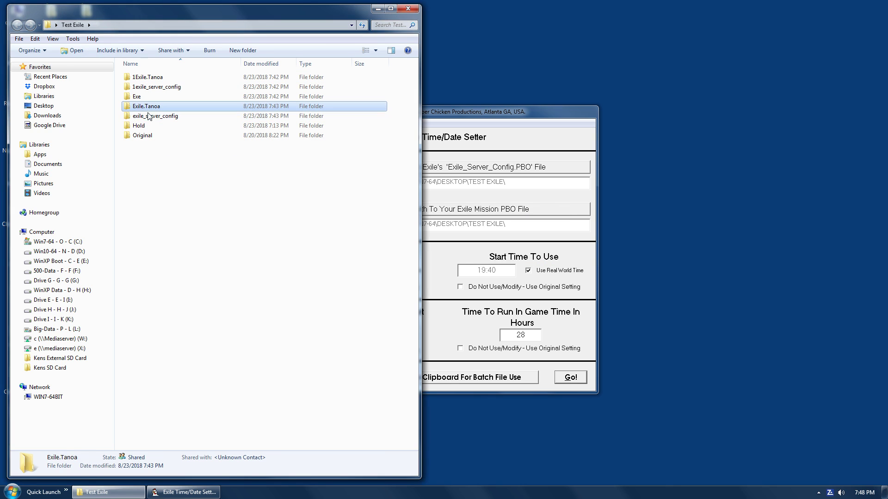
ctrl+click(154, 117)
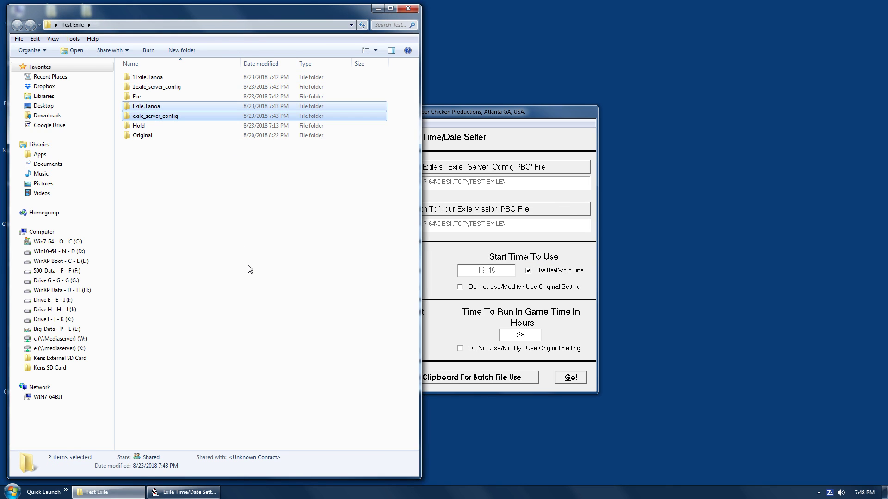
key(Up)
key(Up)
key(Up)
key(Up)
key(Down)
key(Down)
key(Down)
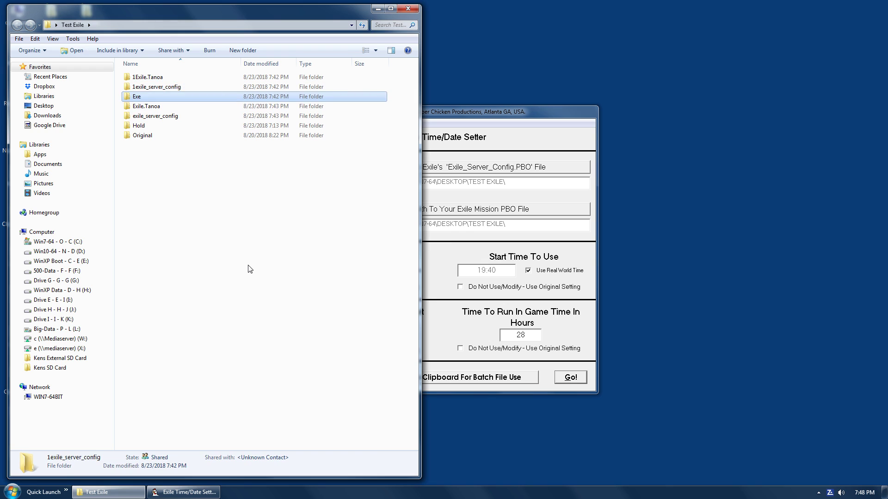
key(shift+Down)
key(Delete)
key(Return)
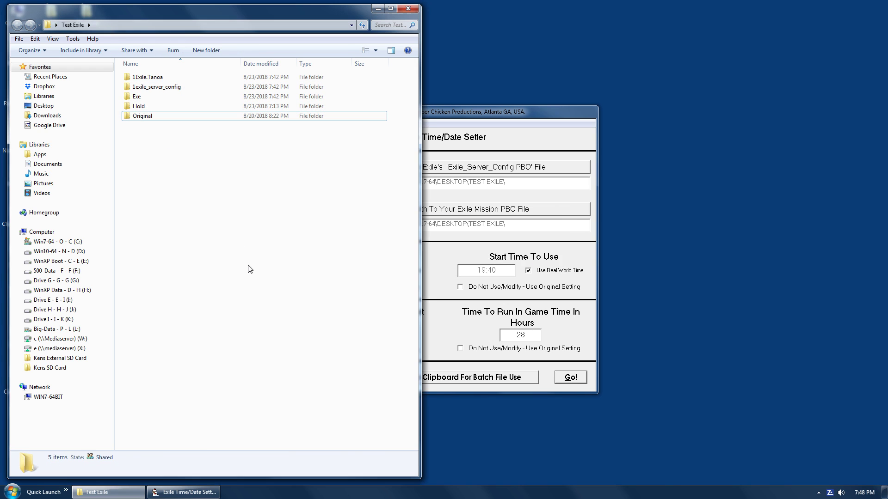
- Move all files from the Hold folder into Test Exile and close the Hold window
double_click(134, 109)
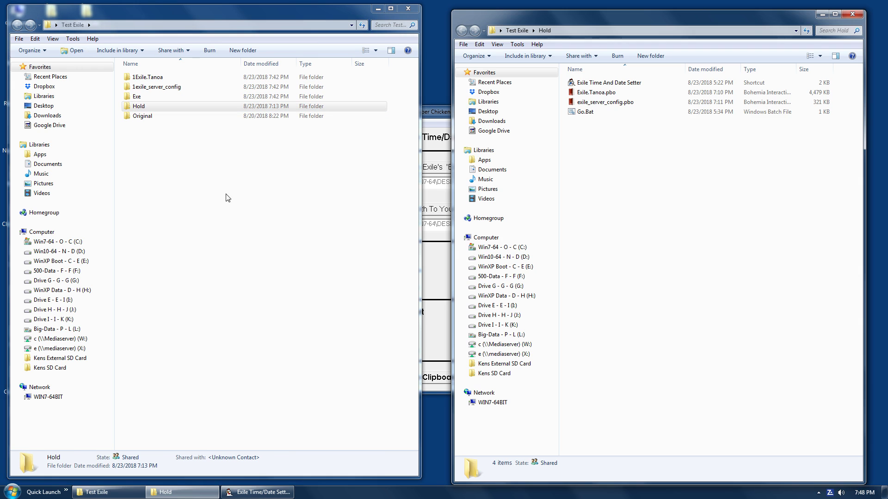
key(ctrl+a)
key(ctrl+x)
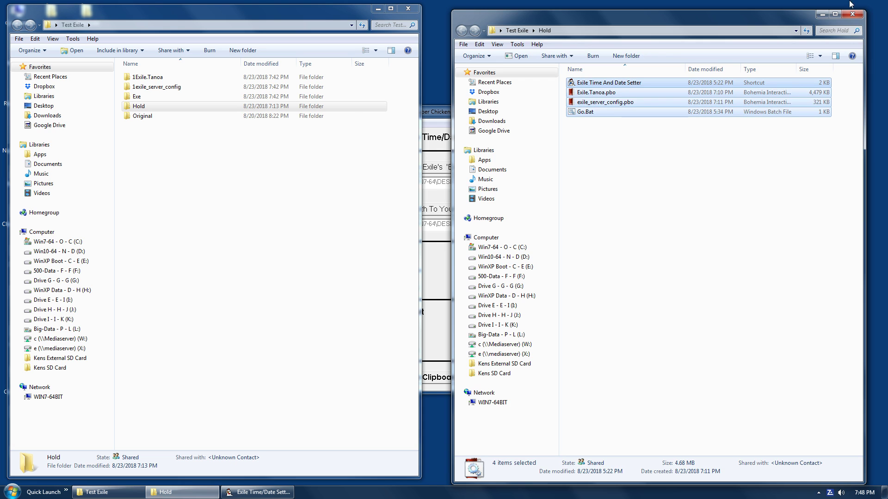
click(852, 14)
key(ctrl+v)
click(175, 280)
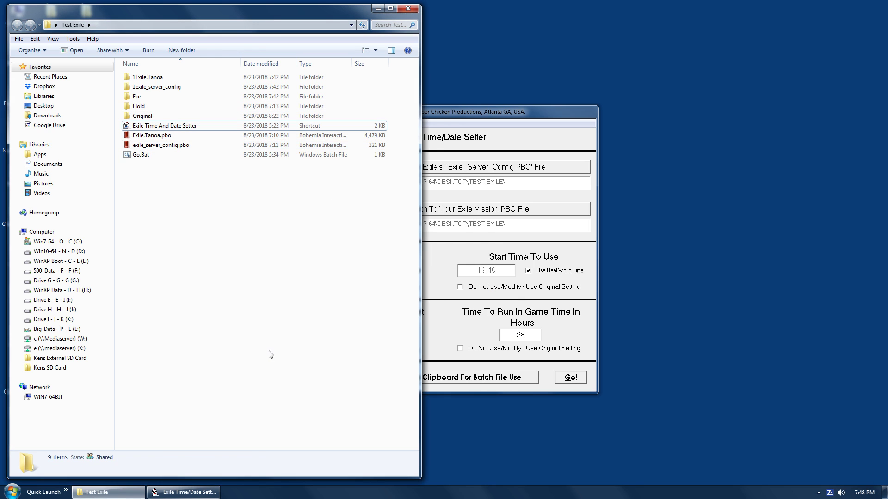
- View Go.Bat in Notepad++, placing the cursor on the blank line between the Code Below and Code Above comments, and close it
right_click(146, 160)
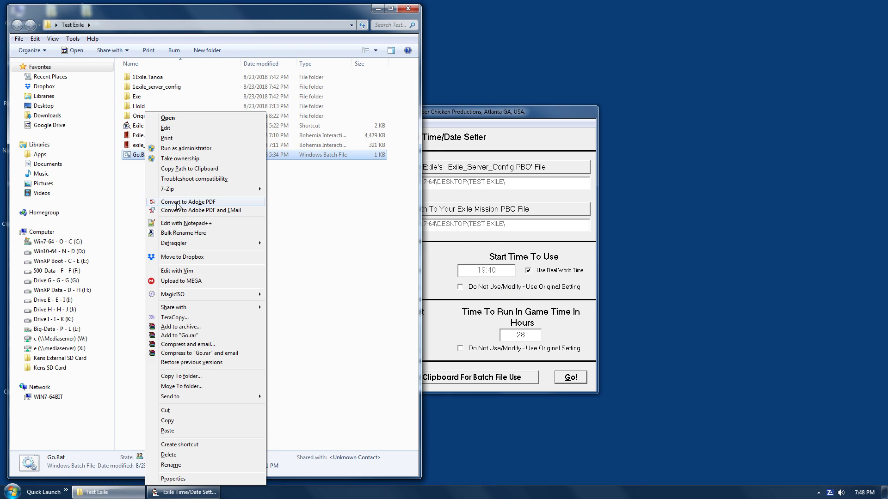
click(198, 229)
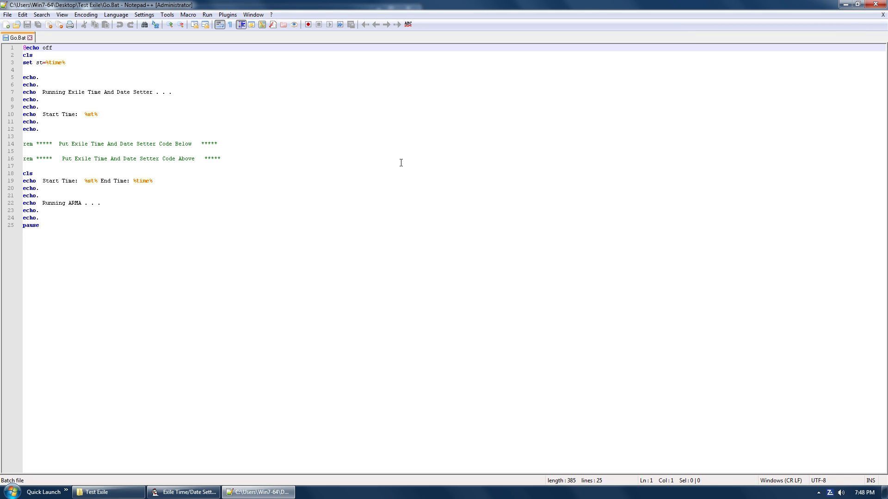
click(79, 151)
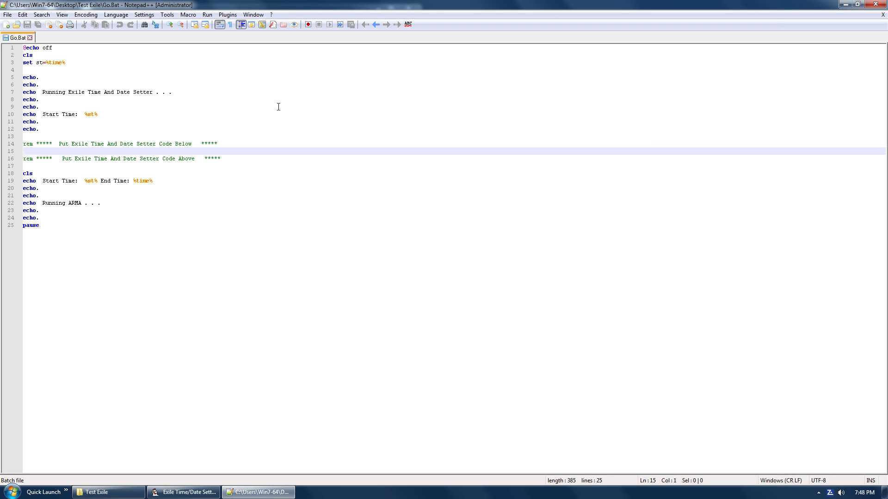
click(875, 4)
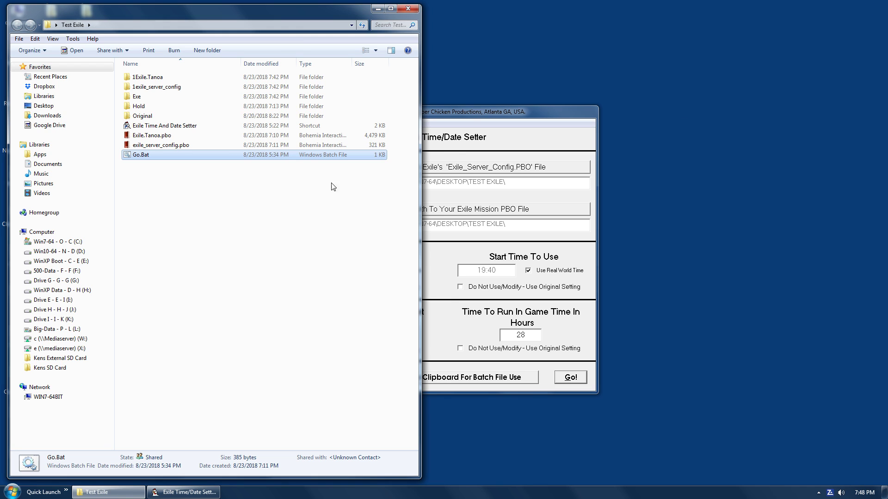
- Generate the batch file command from the Exile Time/Date Setter settings, copy it to the clipboard, and exit the program
click(472, 113)
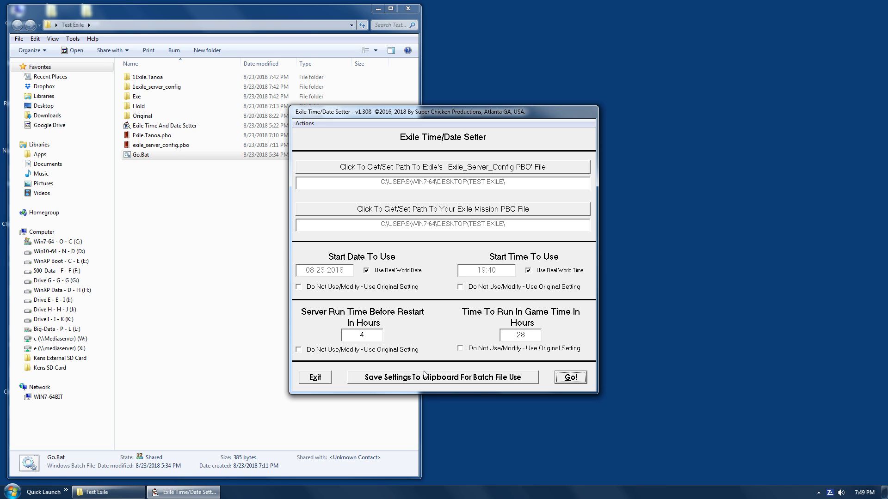
click(385, 378)
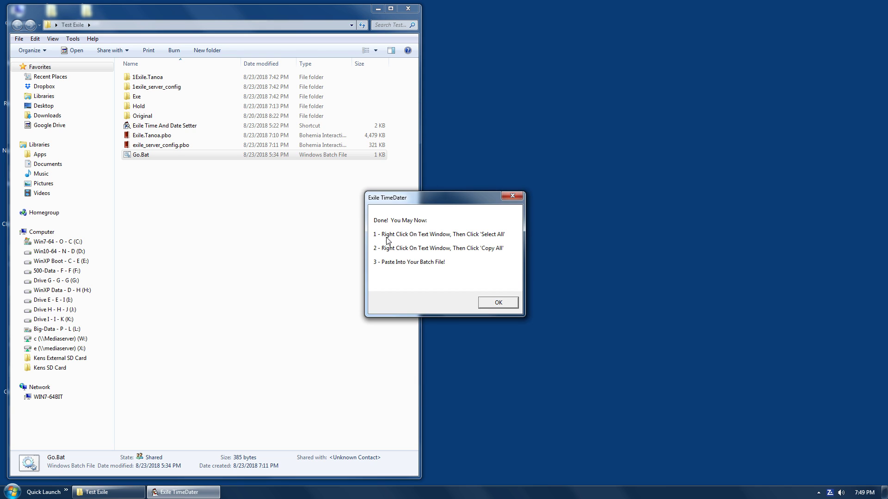
click(498, 304)
mouse_move(336, 346)
mouse_down()
mouse_move(553, 346)
mouse_move(326, 343)
mouse_up()
click(309, 370)
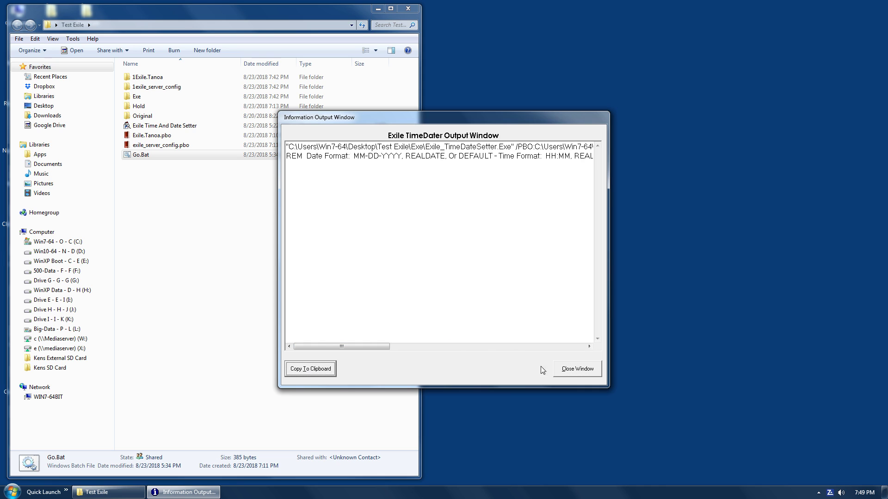
click(569, 372)
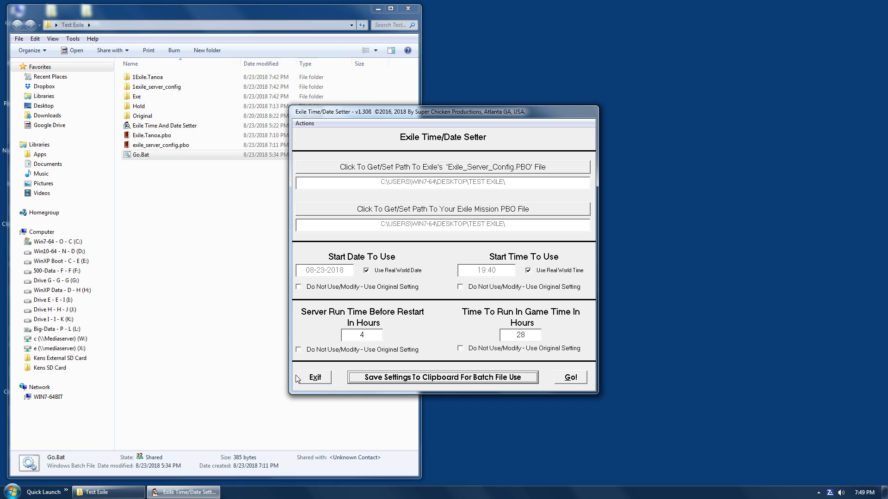
click(312, 378)
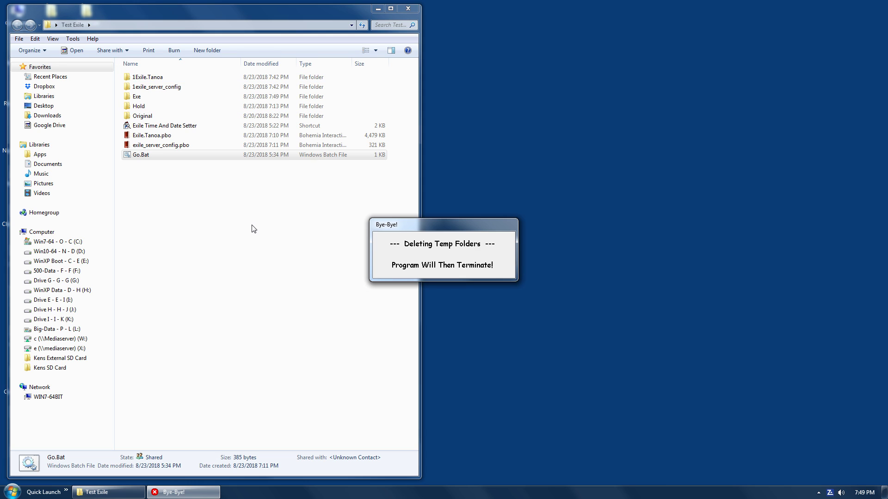
- Paste the generated command into Go.Bat between the Code Below and Code Above comments using Notepad++, save, and close it
right_click(143, 157)
click(195, 234)
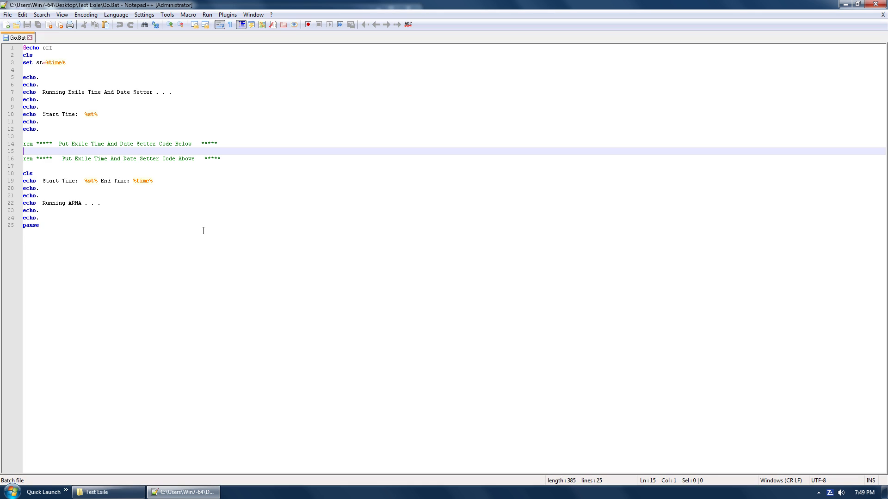
key(ctrl+v)
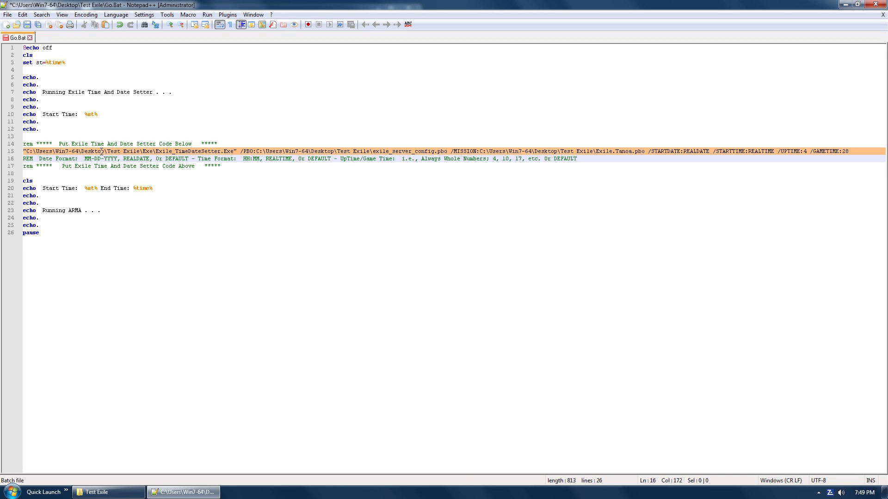
key(ctrl+s)
click(875, 4)
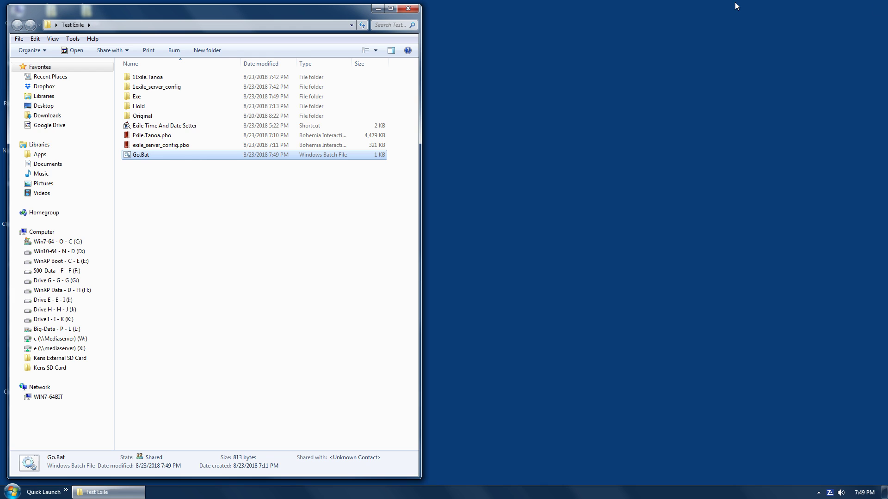
- Reopen Go.Bat in Notepad++ and examine the pasted command's parameters and the REM line describing the date and time formats
right_click(161, 159)
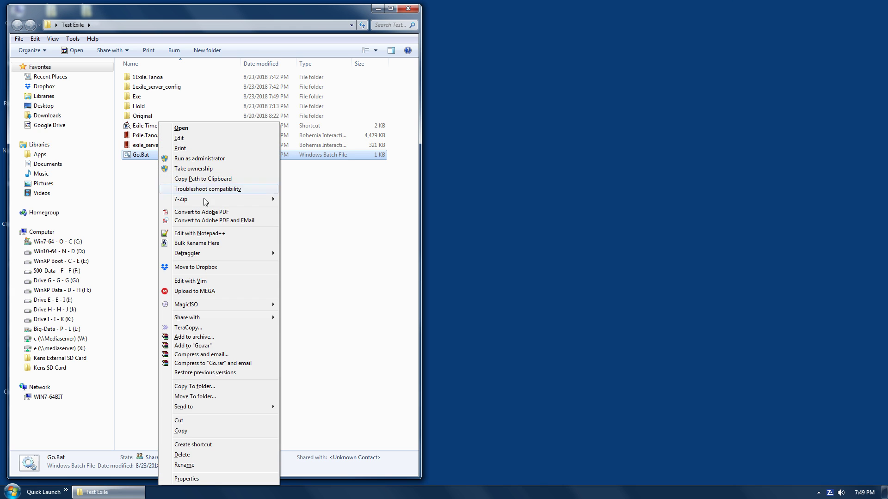
click(224, 231)
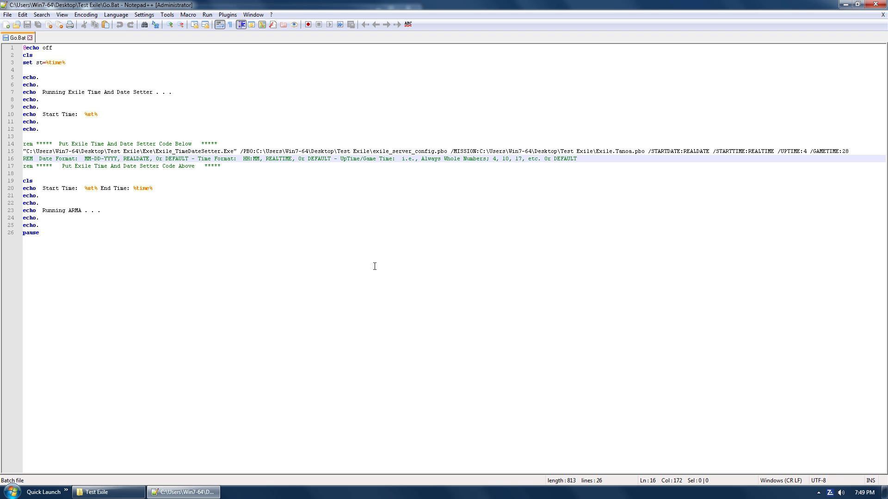
click(258, 153)
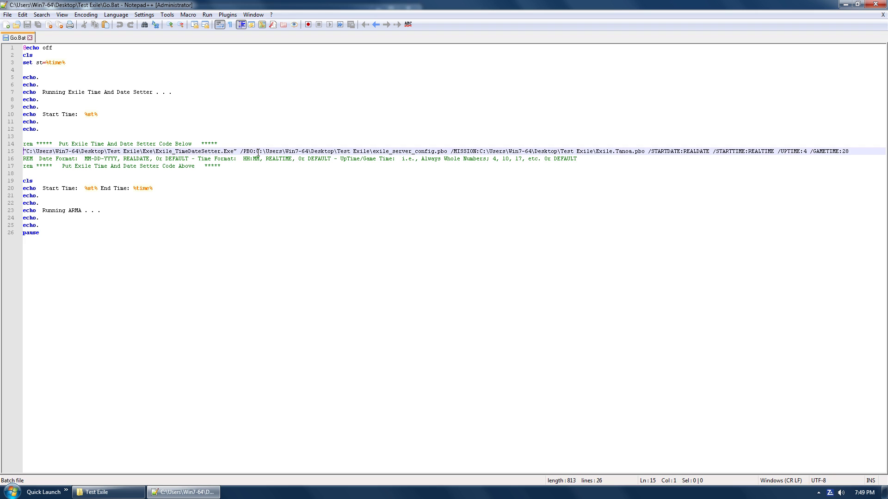
triple_click(258, 152)
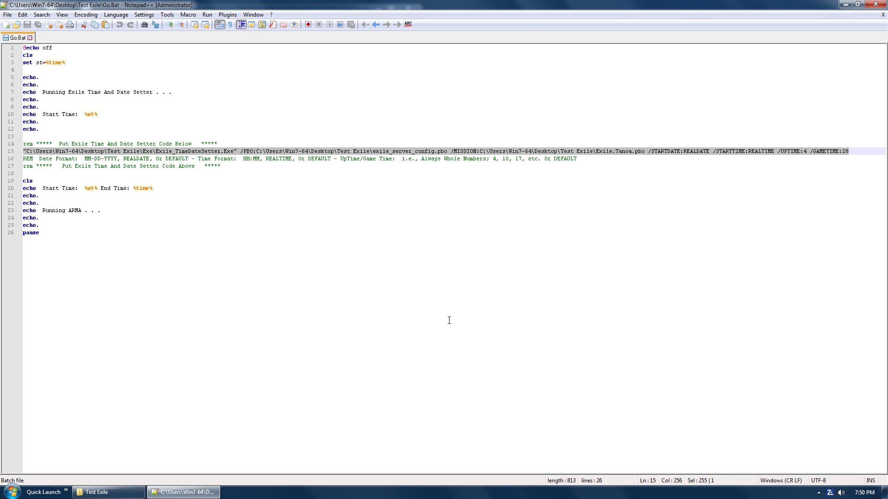
drag(23, 159, 661, 156)
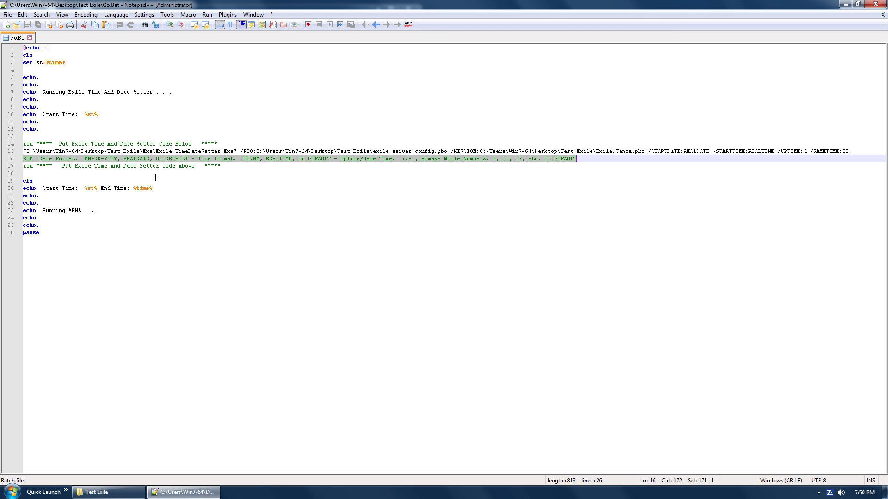
click(75, 166)
drag(85, 160, 120, 163)
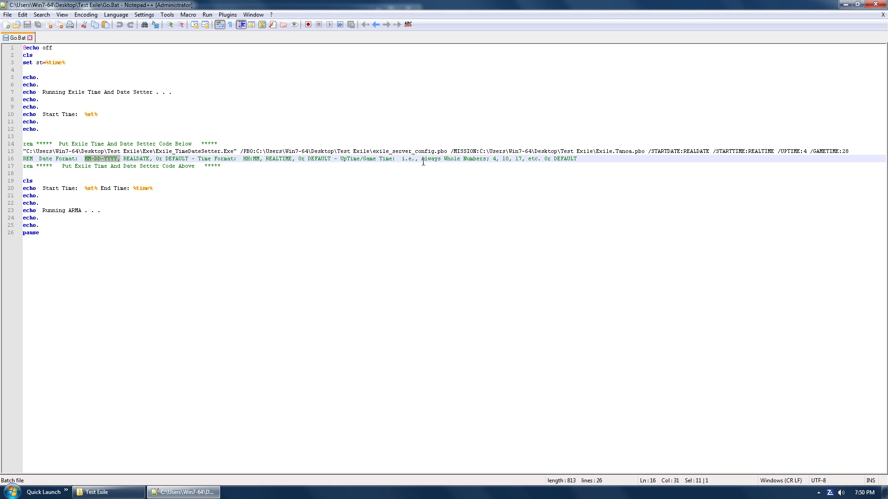
drag(784, 154, 841, 154)
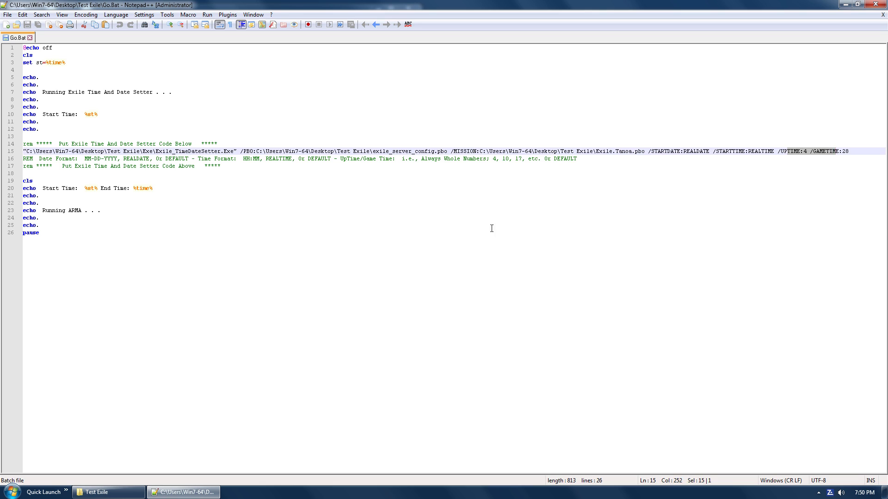
click(500, 227)
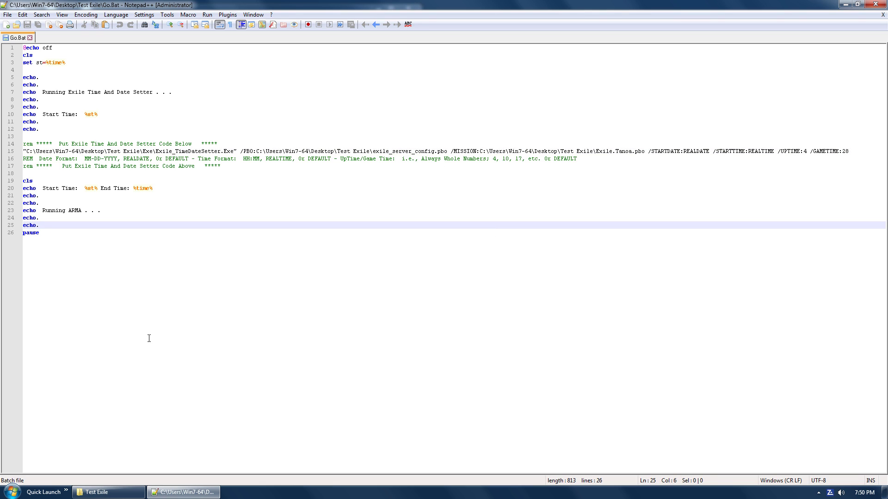
- Delete the REM format line from Go.Bat, undo the deletion, and close the file
click(583, 158)
key(shift+Home)
key(Delete)
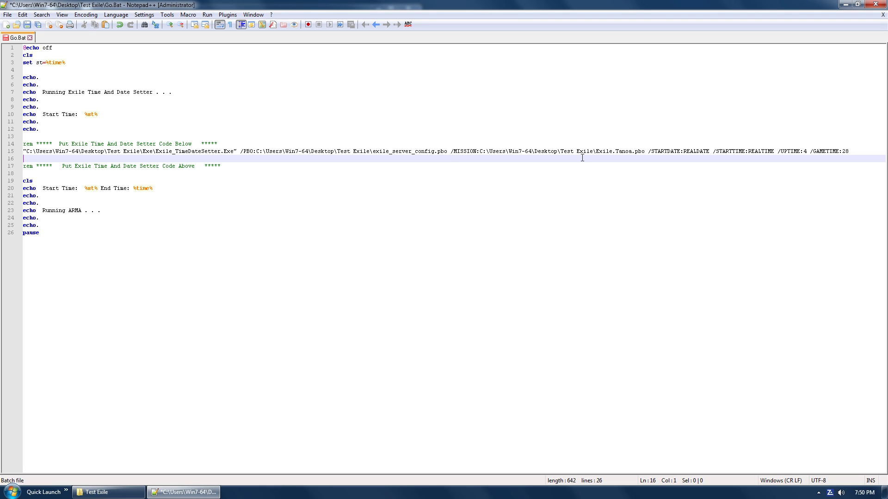
key(ctrl+z)
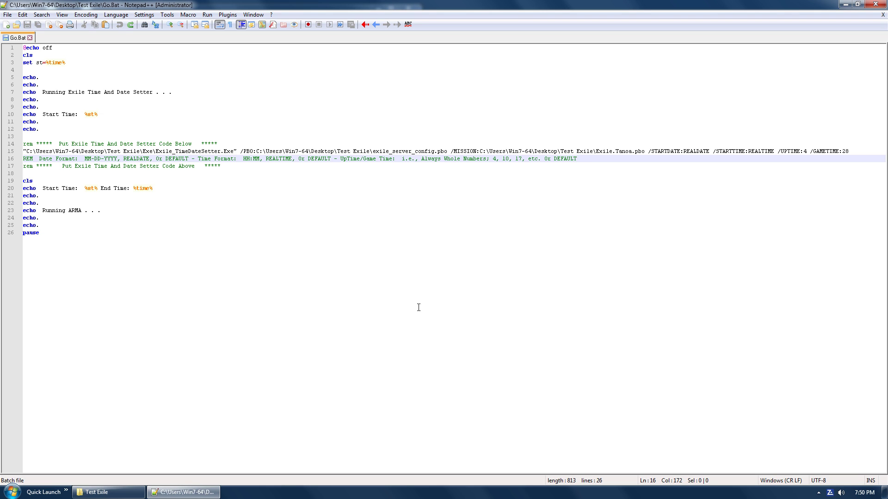
click(875, 4)
click(240, 362)
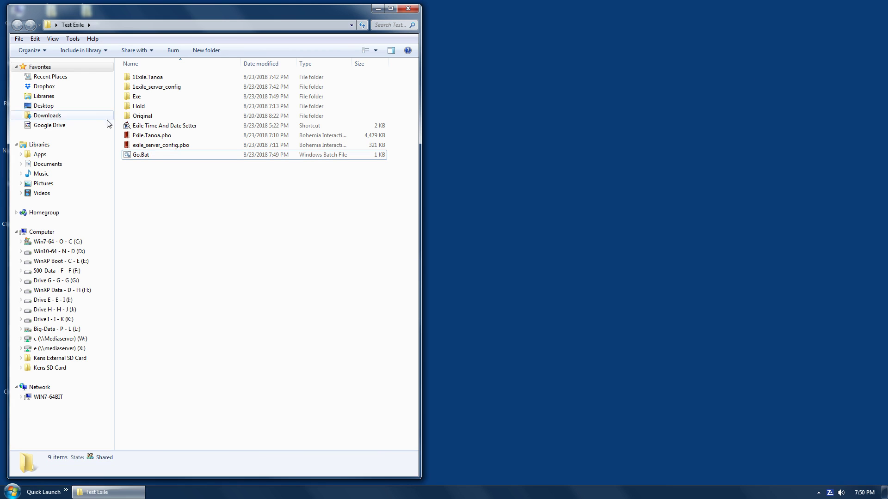
- Run Go.Bat from the Test Exile folder and dismiss its console window at the end of the batch
click(155, 158)
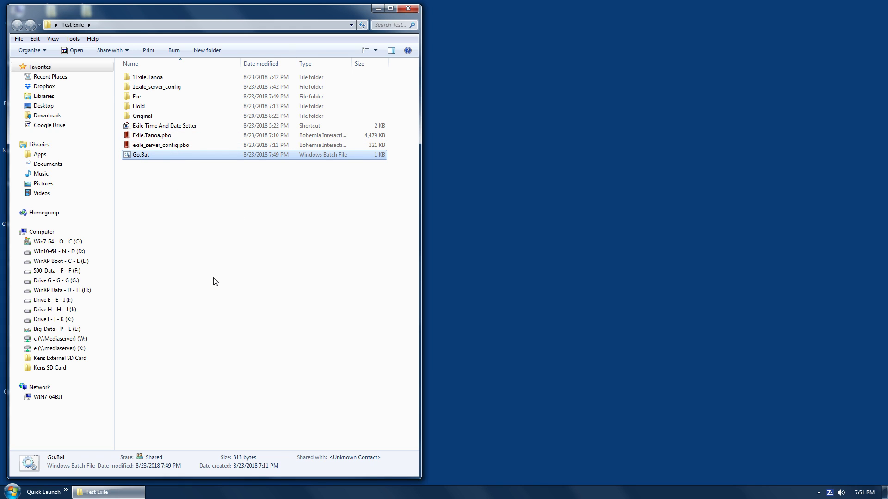
key(Return)
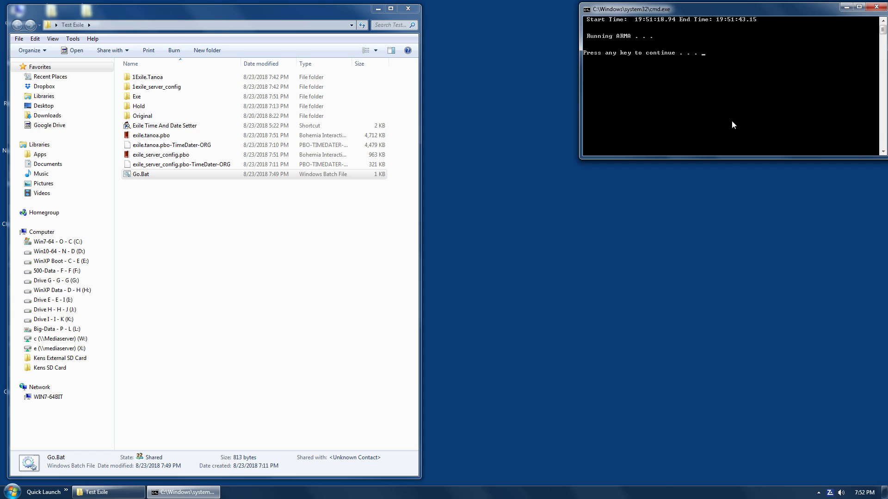
key(space)
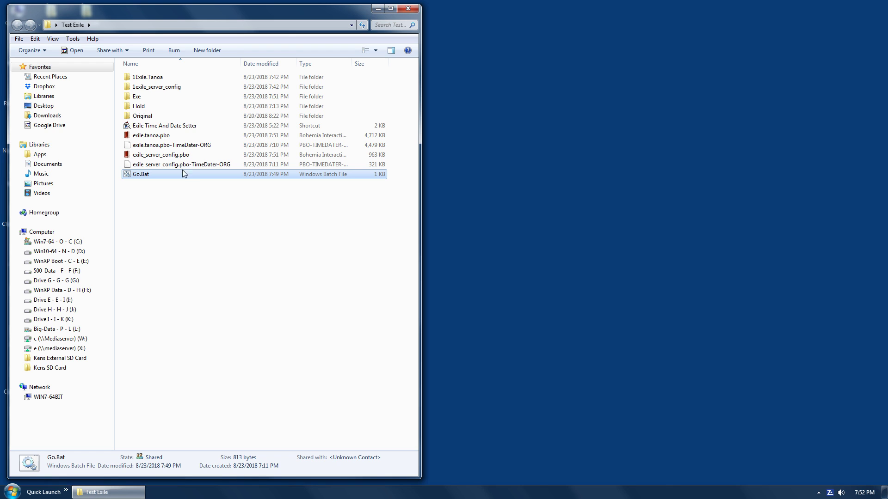
- Delete the exile_server_config.pbo-TimeDater-ORG backup file from the Test Exile folder
click(176, 146)
click(197, 166)
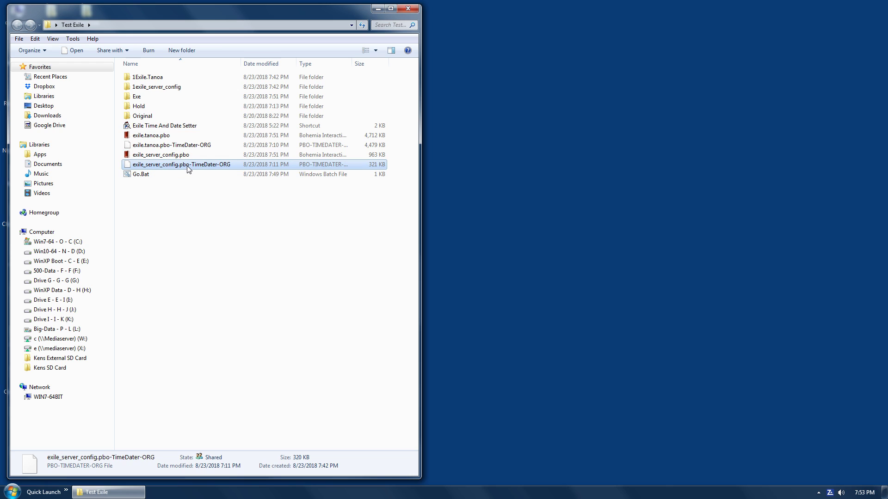
click(188, 166)
key(Escape)
key(Delete)
key(Return)
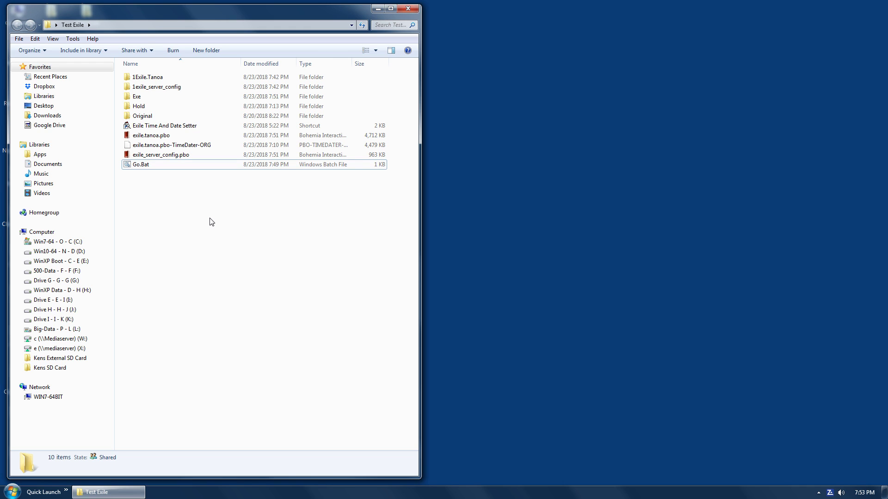
- Restore the deleted exile_server_config.pbo-TimeDater-ORG file from the Recycle Bin and return to the Test Exile folder
drag(220, 15, 254, 18)
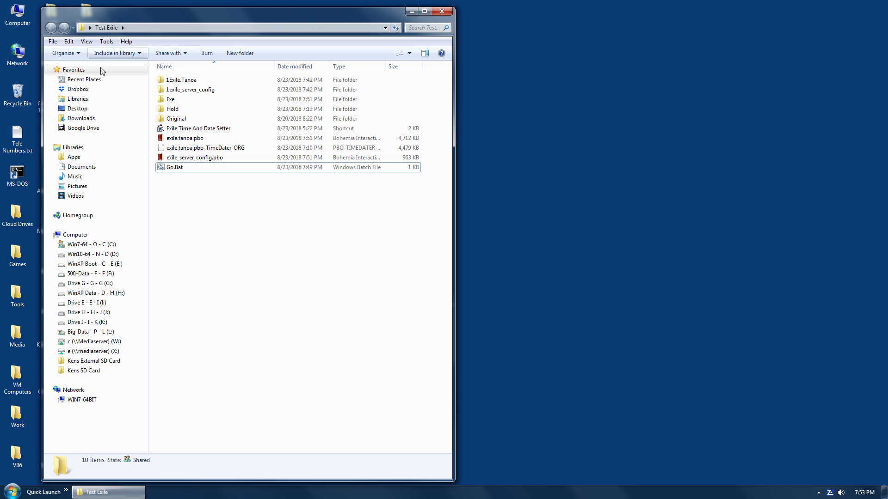
double_click(23, 91)
right_click(203, 74)
click(221, 79)
click(453, 5)
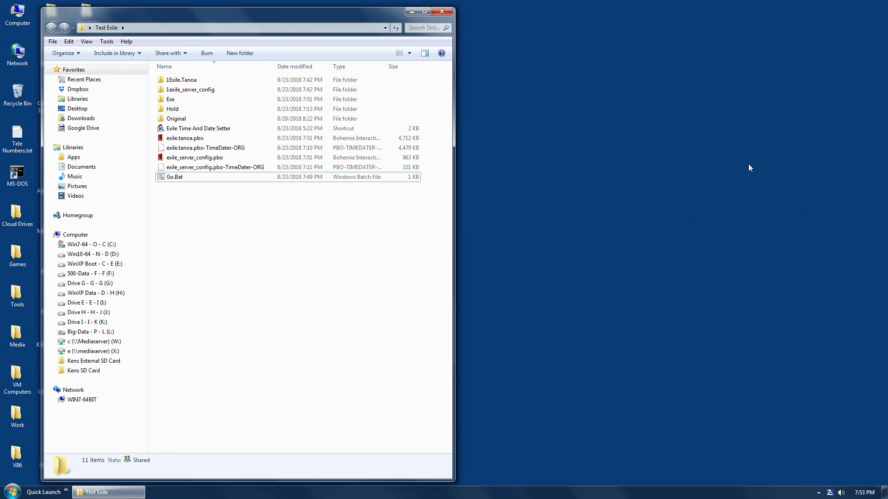
drag(242, 13, 208, 12)
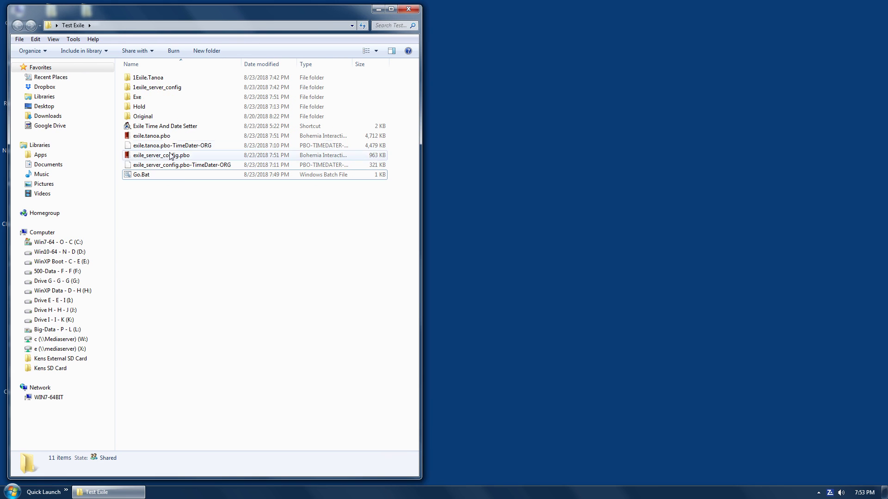
- Extract exile.tanoa.pbo with PBO Manager into an exile.tanoa folder inside Test Exile
click(159, 156)
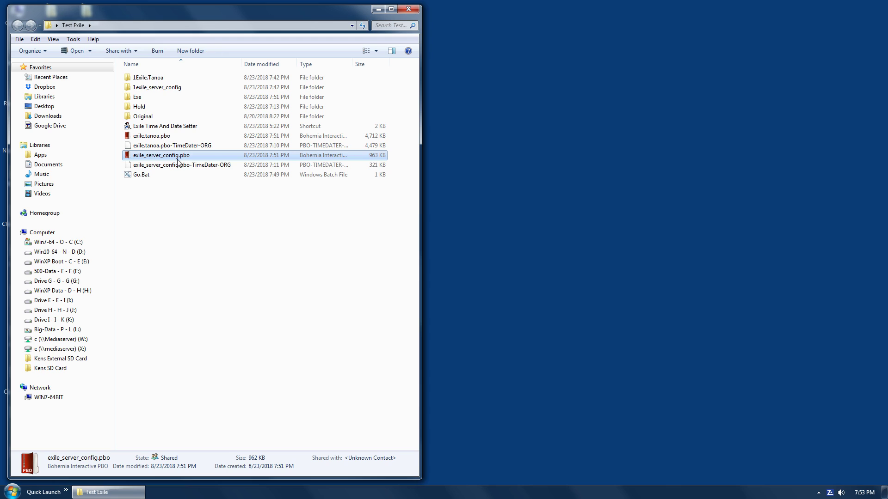
click(166, 137)
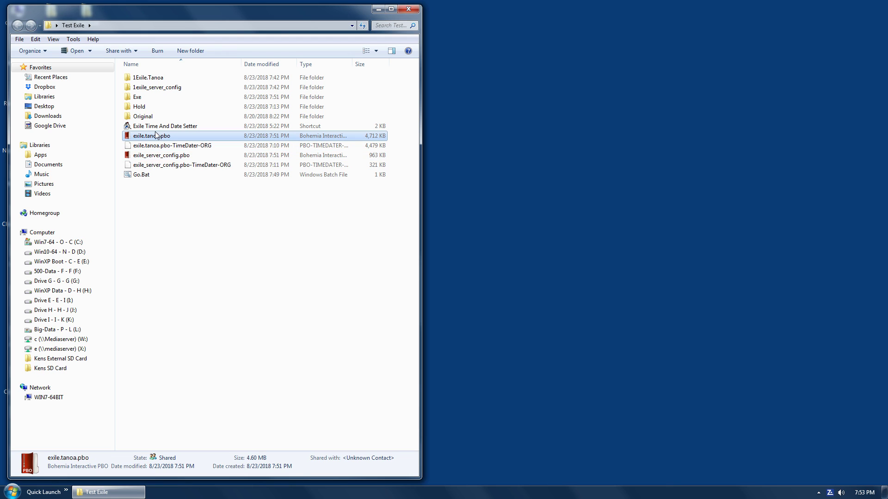
right_click(155, 137)
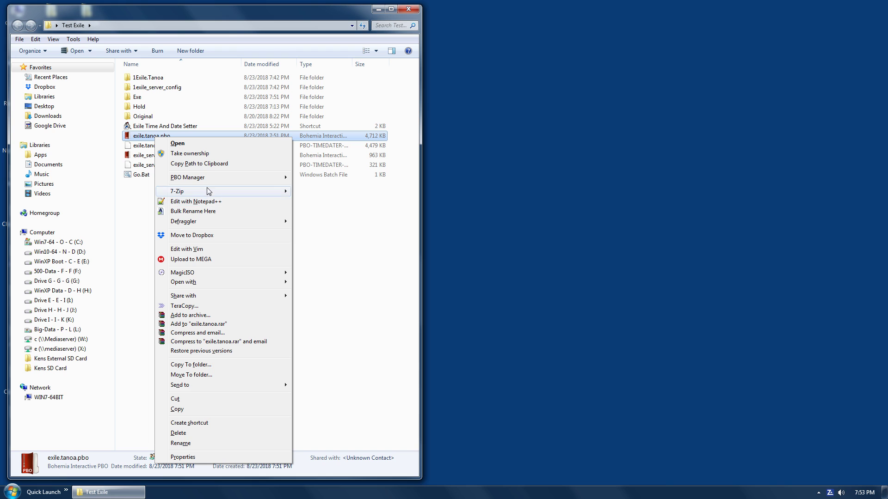
mouse_move(228, 181)
click(331, 198)
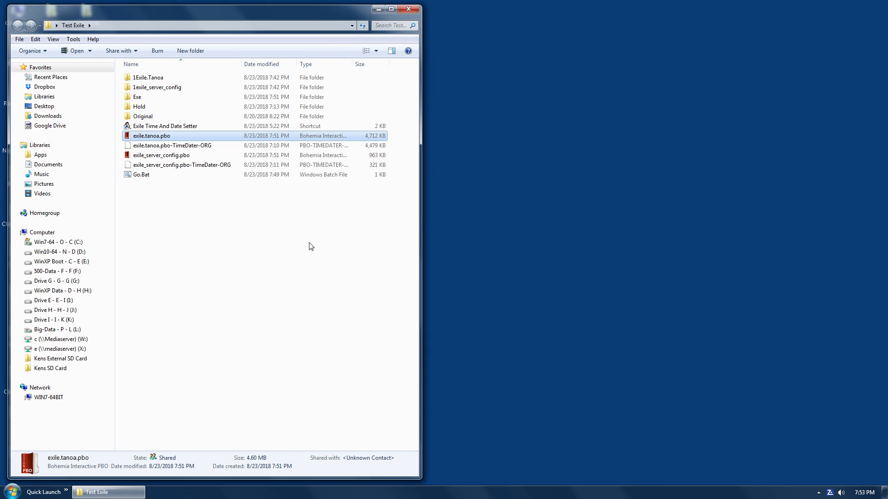
- Open the extracted exile.tanoa folder beside Test Exile, locate initServer.sqf-TimeDater-ORG, and close the folder
double_click(154, 105)
drag(324, 17, 670, 18)
click(570, 277)
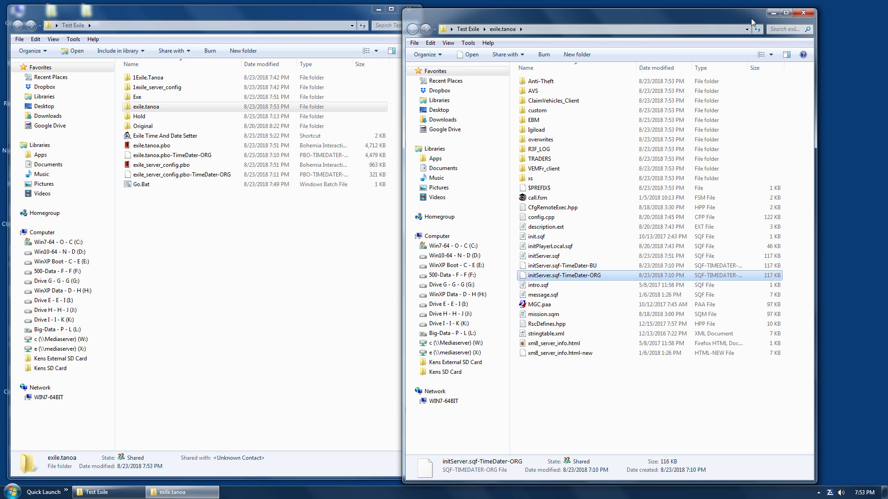
click(804, 13)
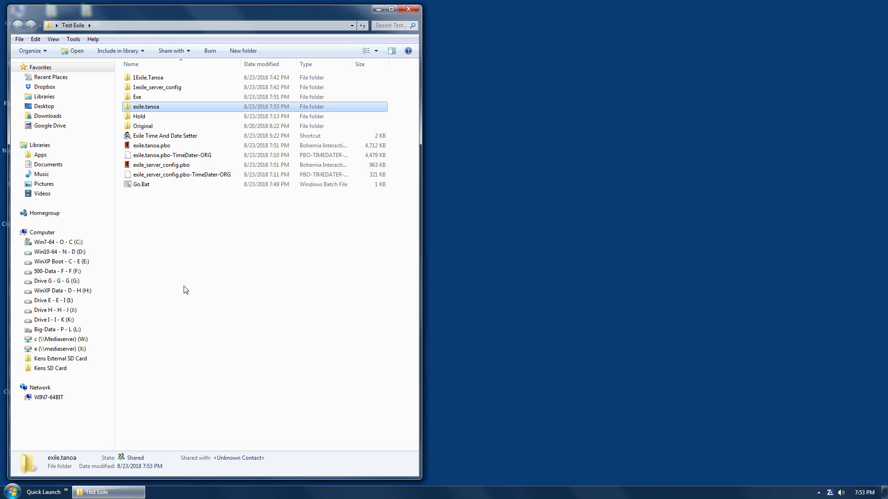
- Compare the PBO files with their backups and select both PBO TimeDater-ORG files in Test Exile
click(157, 146)
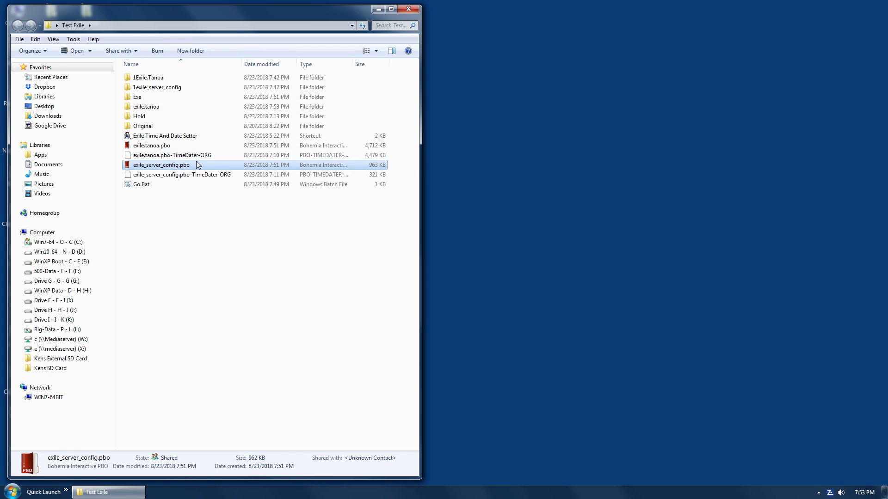
key(Down)
ctrl+click(207, 177)
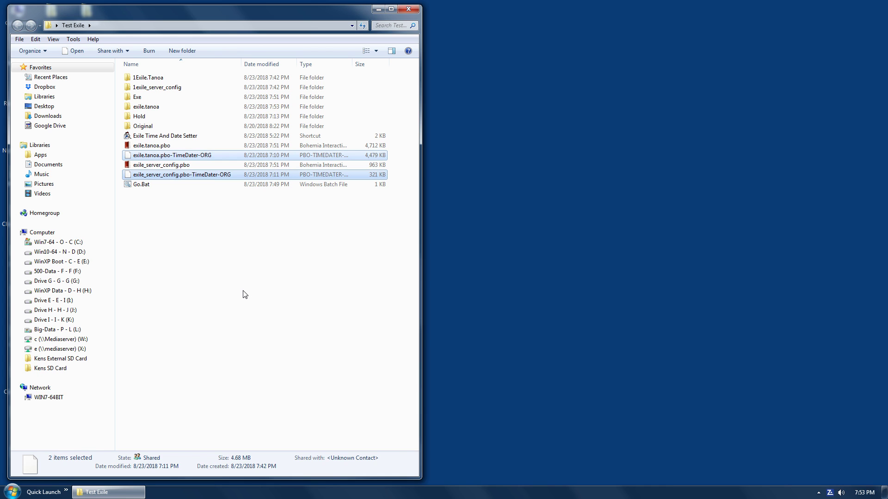
- Delete initServer.sqf-TimeDater-BU and initServer.sqf-TimeDater-ORG from the extracted exile.tanoa folder and close it
double_click(146, 106)
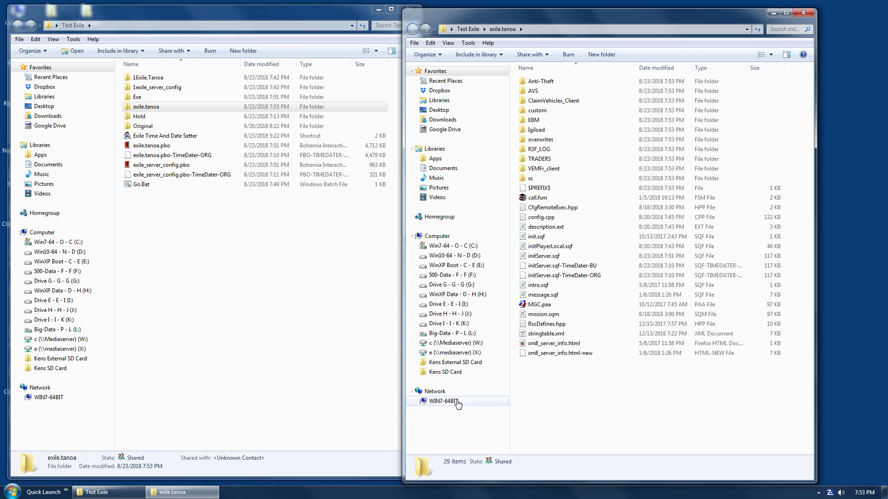
click(562, 266)
ctrl+click(564, 278)
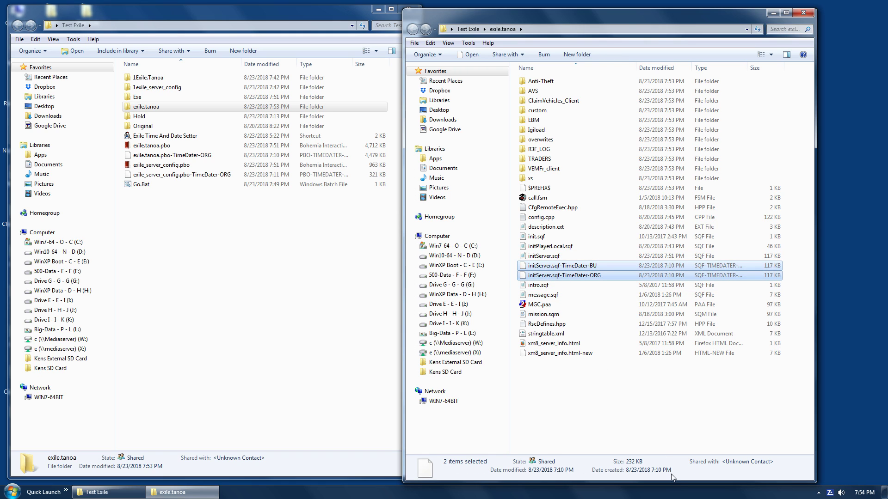
key(Delete)
click(468, 256)
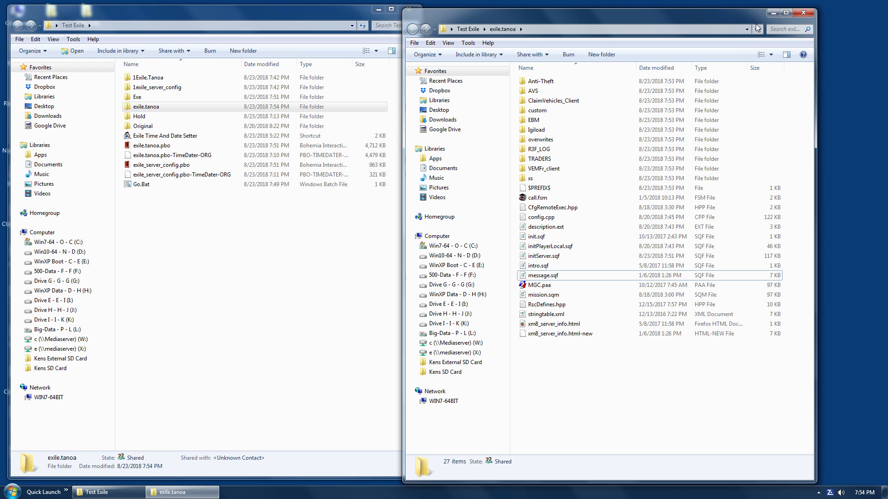
click(803, 13)
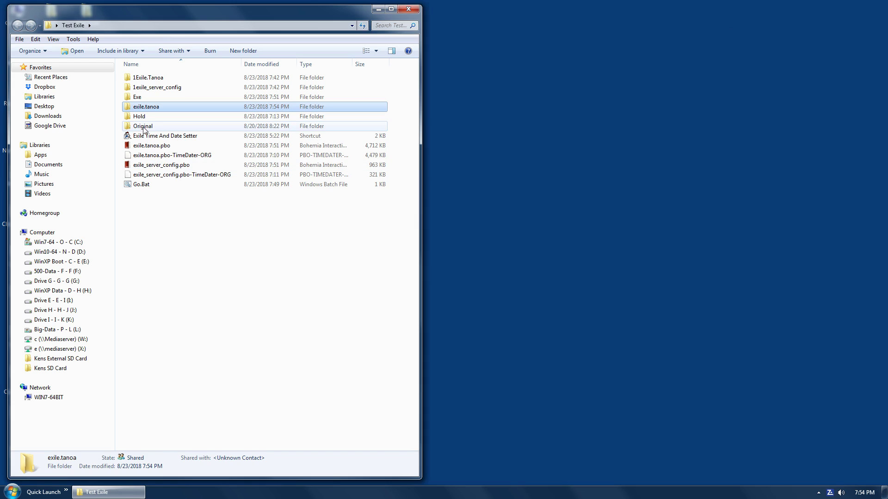
- Launch Exile Time And Date Setter, and return to the Test Exile folder to check exile_server_config.pbo and exile.tanoa.pbo
double_click(157, 135)
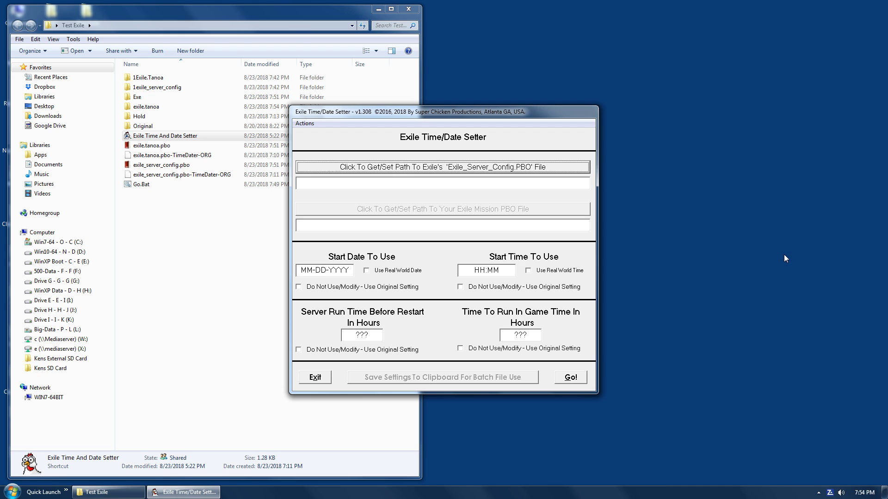
click(220, 277)
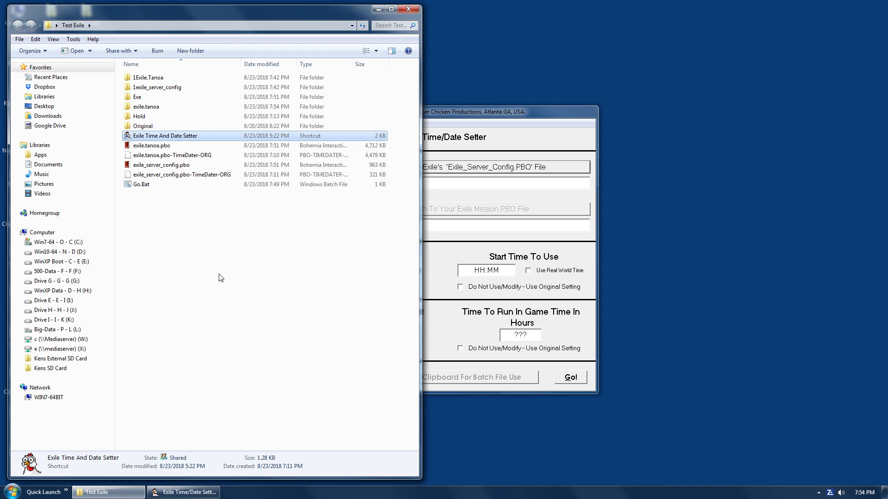
click(157, 164)
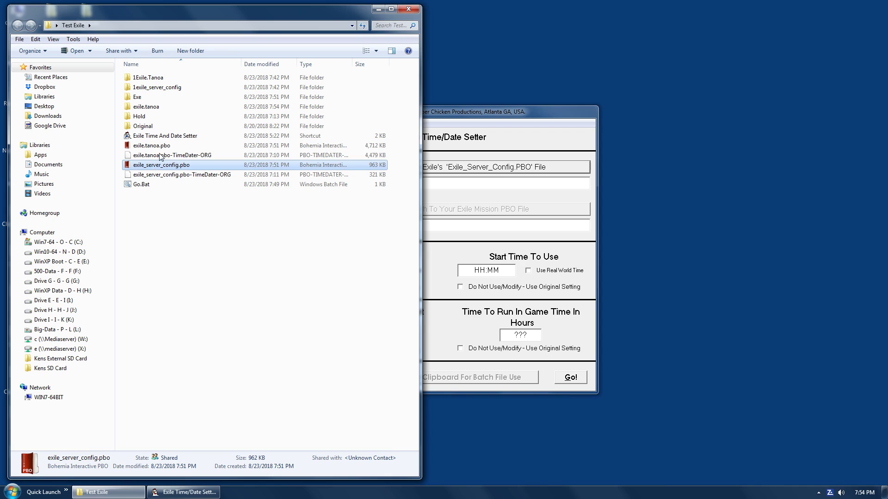
click(157, 146)
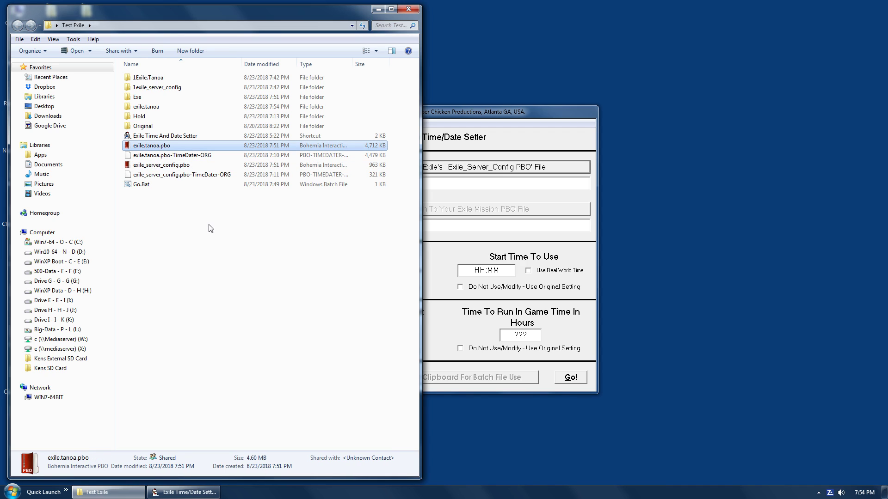
- Examine the exile.tanoa.pbo-TimeDater-ORG and exile_server_config.pbo-TimeDater-ORG backup files in the Test Exile folder
click(216, 175)
click(211, 156)
click(222, 176)
click(205, 157)
click(204, 176)
right_click(203, 177)
click(148, 236)
click(148, 236)
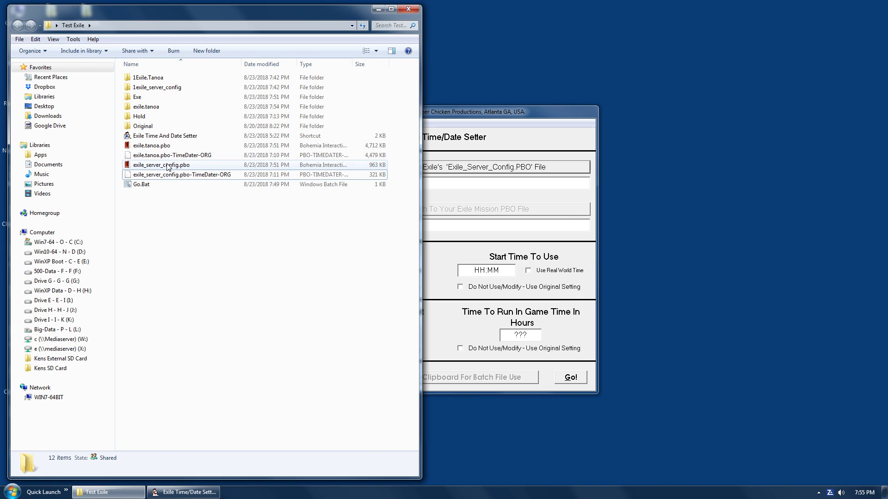
- Delete the modified exile_server_config.pbo from the Test Exile folder
click(168, 165)
key(Delete)
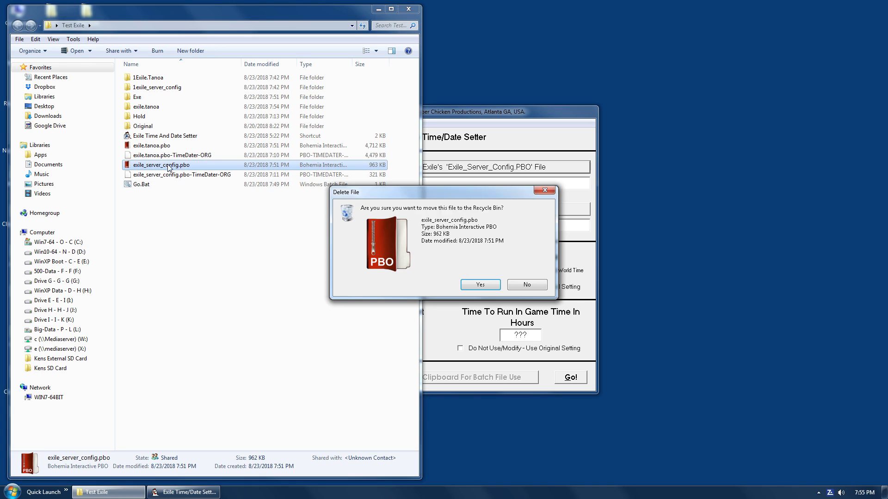
click(480, 286)
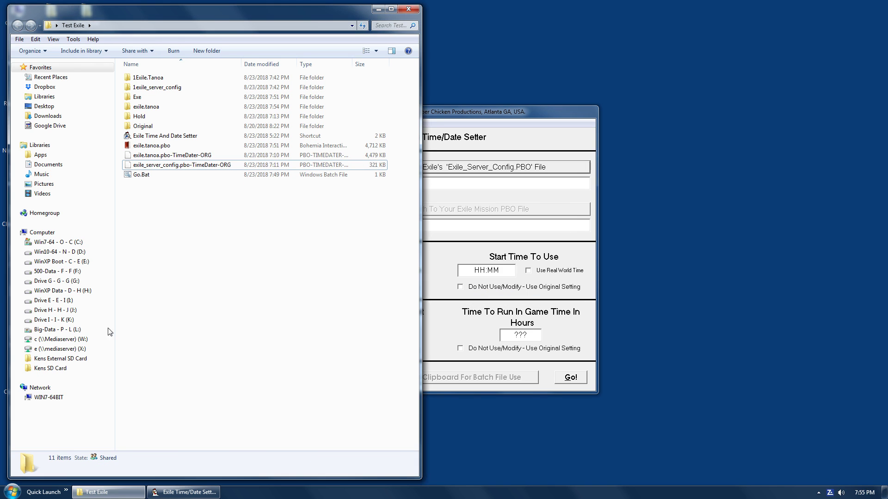
- Duplicate exile_server_config.pbo-TimeDater-ORG within the Test Exile folder
right_click(199, 169)
click(244, 409)
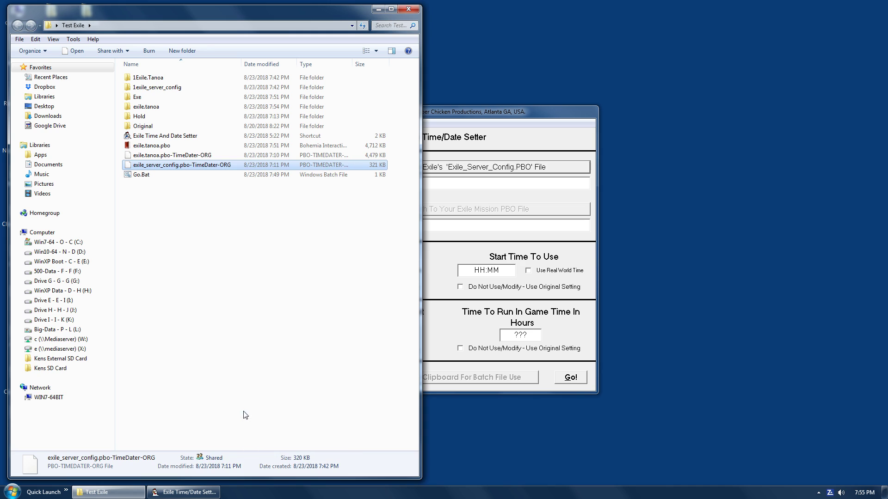
right_click(180, 301)
click(210, 362)
- Rename the duplicated server config backup to "exile_server_config - Copy.pbo", accepting the extension change
key(F2)
key(End)
key(BackSpace)
key(BackSpace)
key(BackSpace)
key(BackSpace)
key(BackSpace)
key(BackSpace)
key(BackSpace)
key(BackSpace)
key(BackSpace)
key(BackSpace)
key(BackSpace)
key(BackSpace)
key(BackSpace)
key(BackSpace)
key(Return)
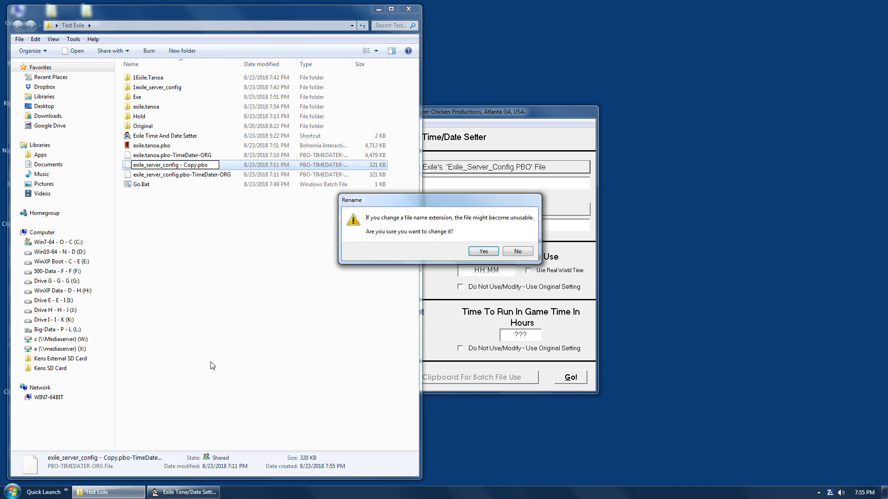
key(Return)
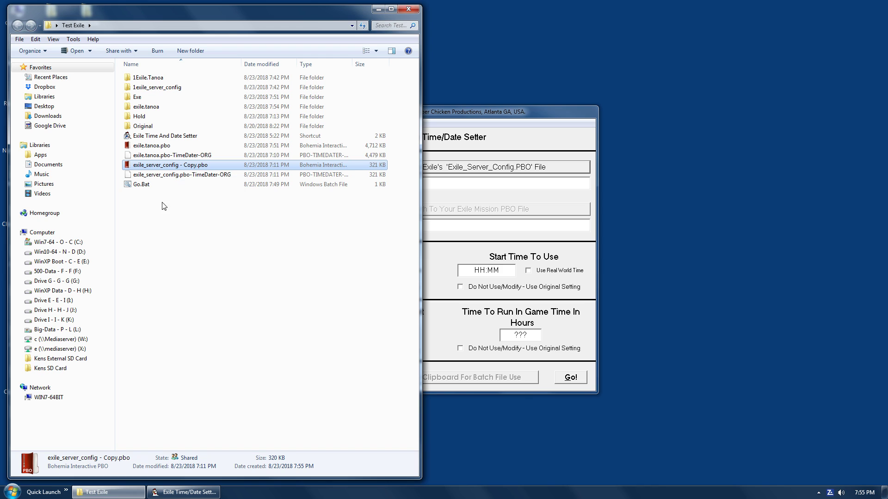
- Review the Exile_TimeDateSetter.Exe command line of Go.Bat in Notepad++, close it, and return to Exile Time/Date Setter
right_click(139, 187)
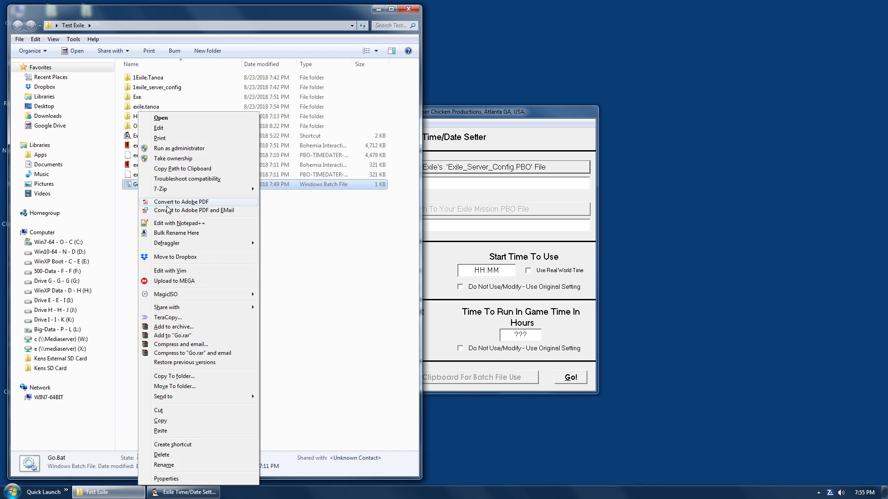
click(157, 224)
drag(124, 151, 810, 151)
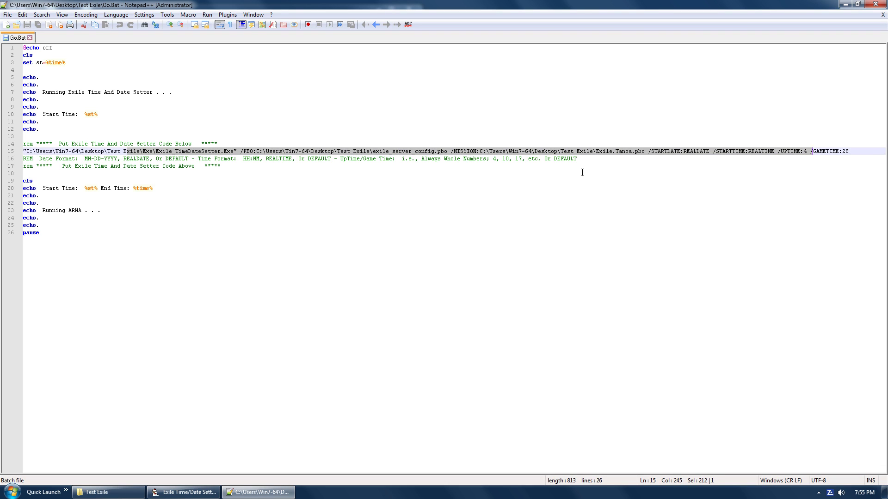
click(875, 5)
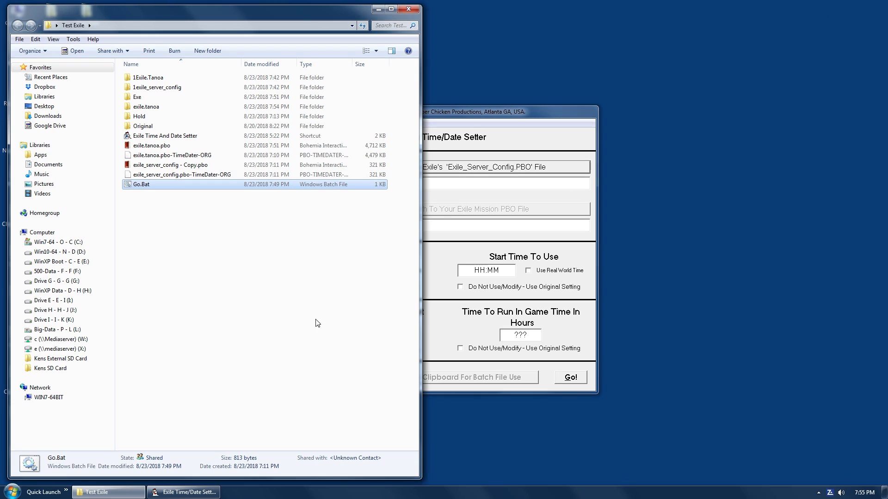
click(494, 111)
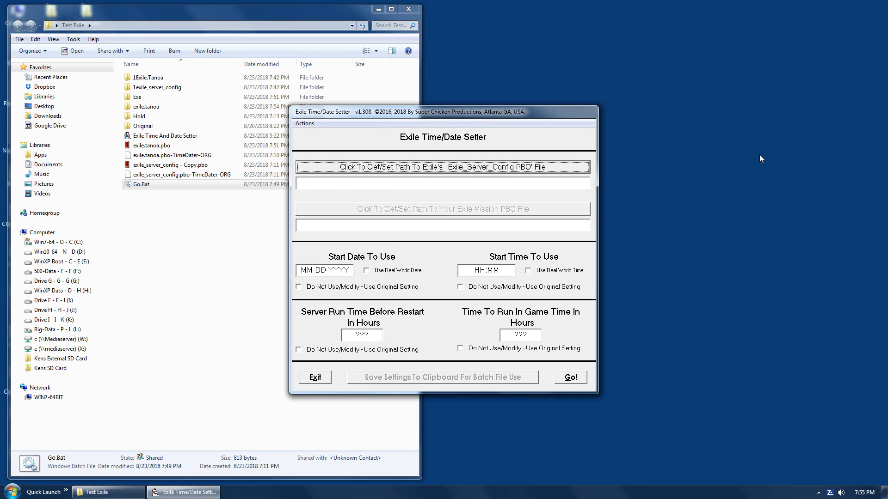